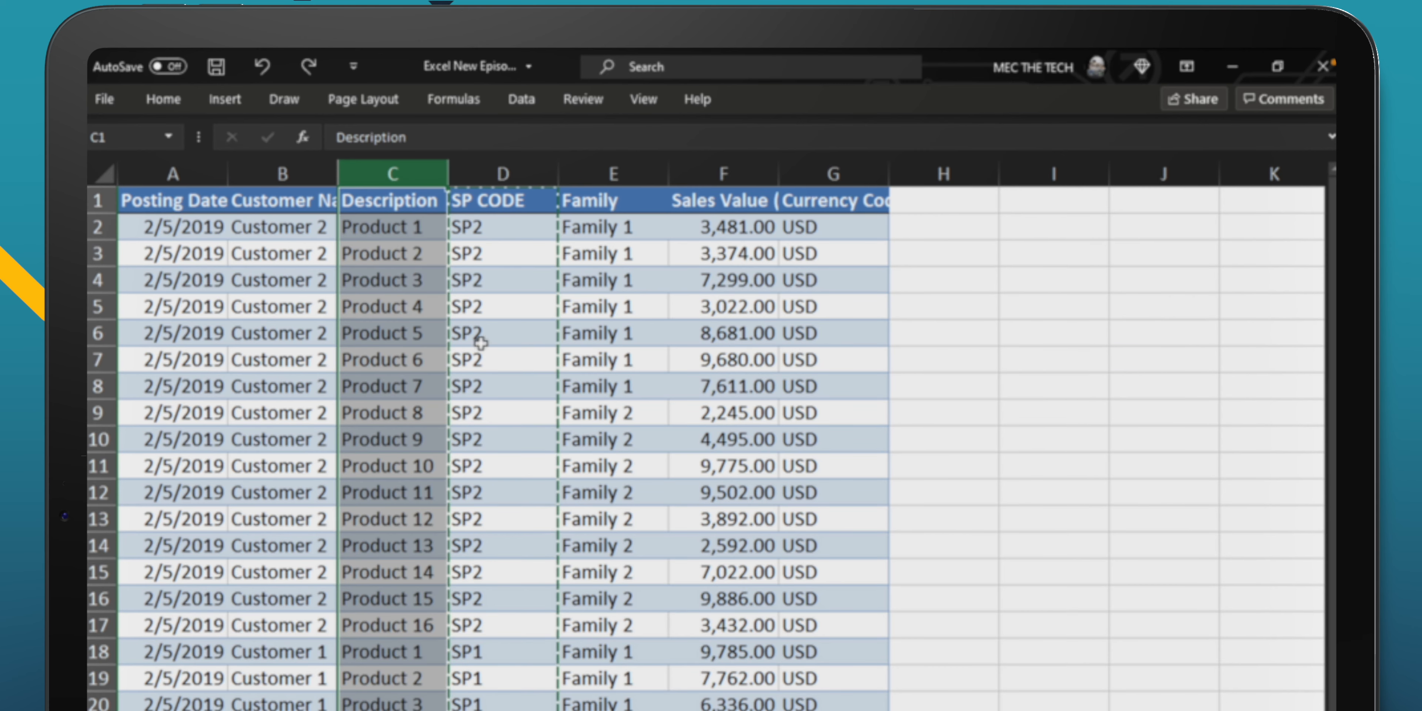
Step: Move the whole SP CODE column, shifting the existing cells, so it sits between the Customer Name and Description columns
click(498, 201)
drag(499, 202, 500, 707)
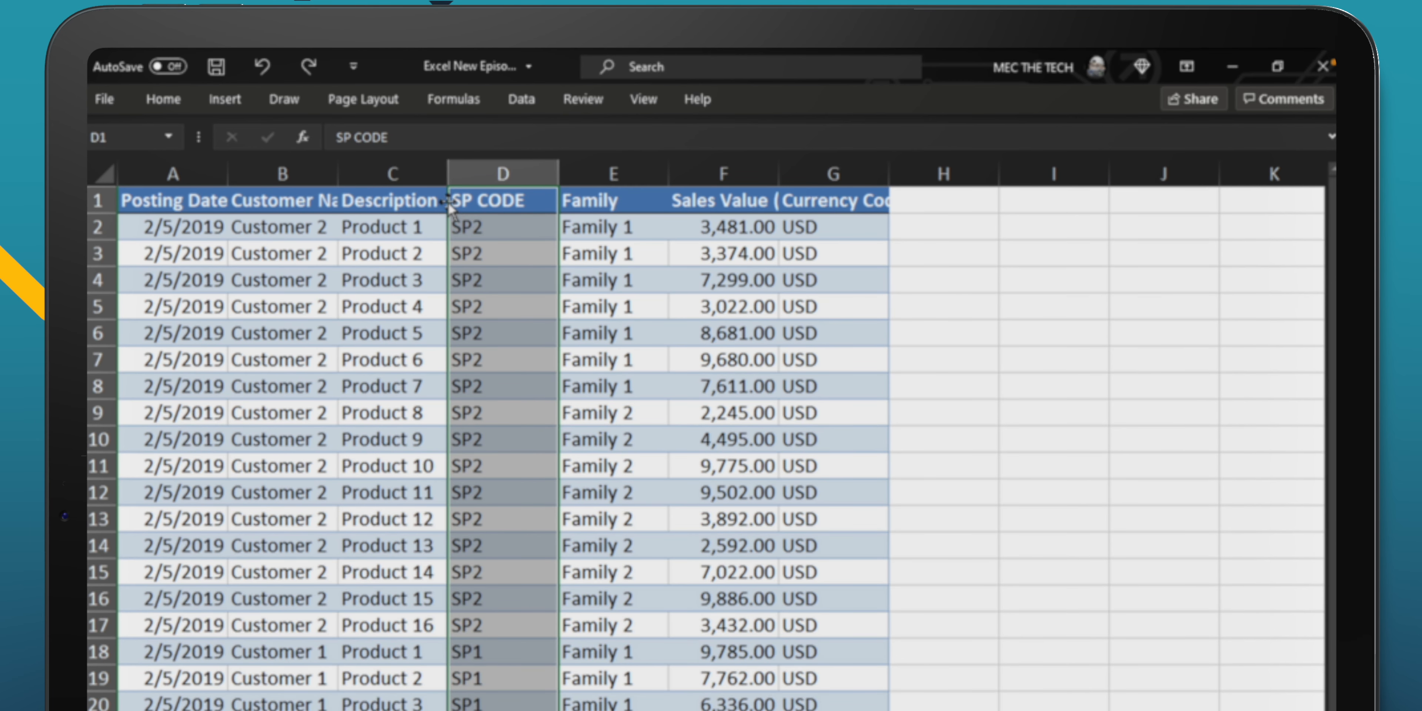
drag(449, 210, 341, 188)
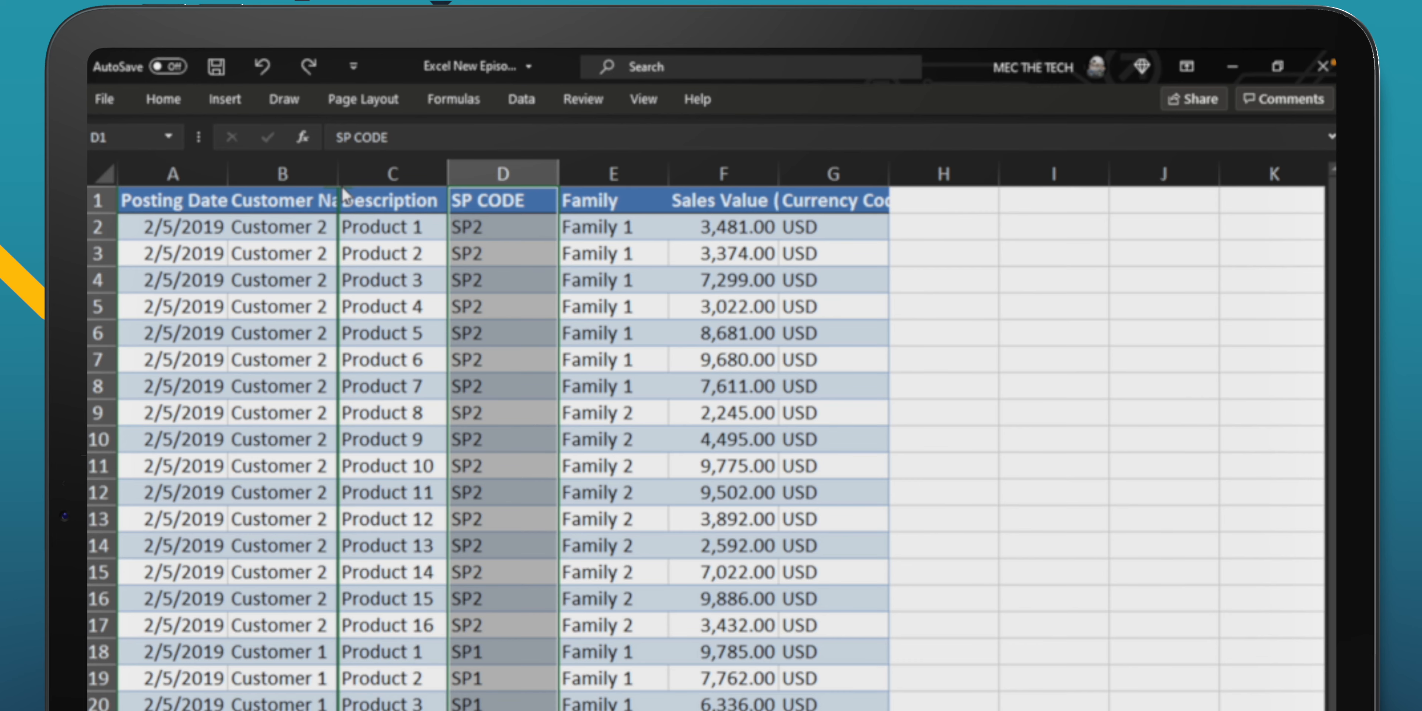
drag(342, 187, 341, 186)
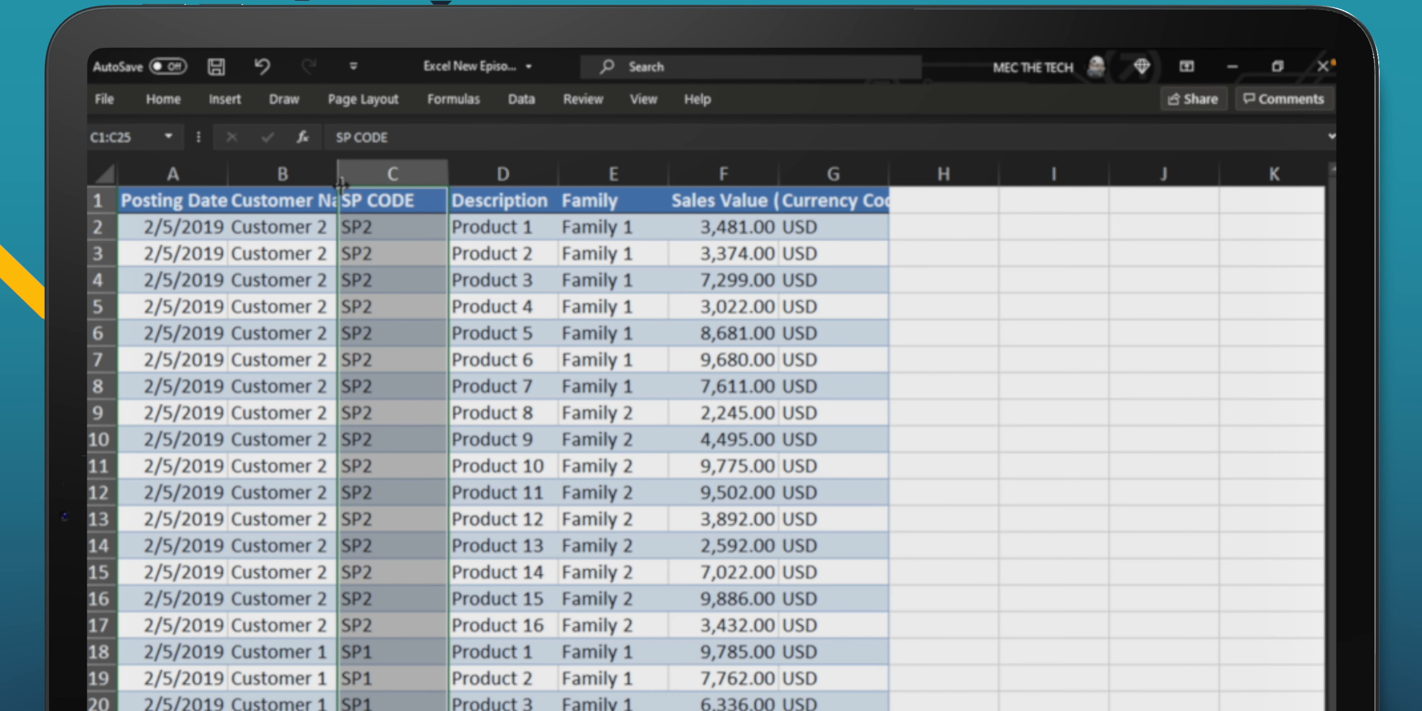
Step: Move the Customer Name column ahead of the Posting Date column, making it the table's first column
drag(286, 204, 281, 709)
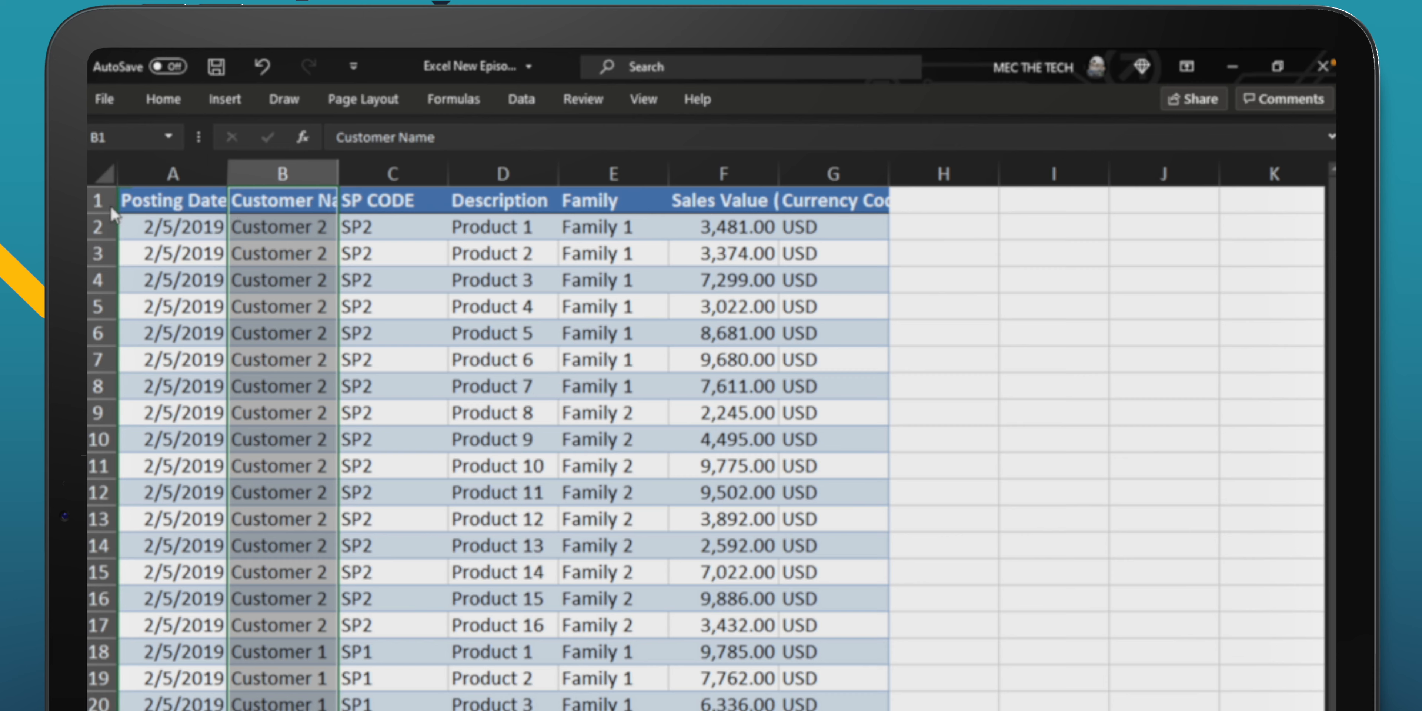
mouse_move(114, 212)
mouse_down()
mouse_move(453, 249)
mouse_move(563, 243)
mouse_move(574, 227)
mouse_move(114, 216)
mouse_move(127, 205)
mouse_up()
click(194, 331)
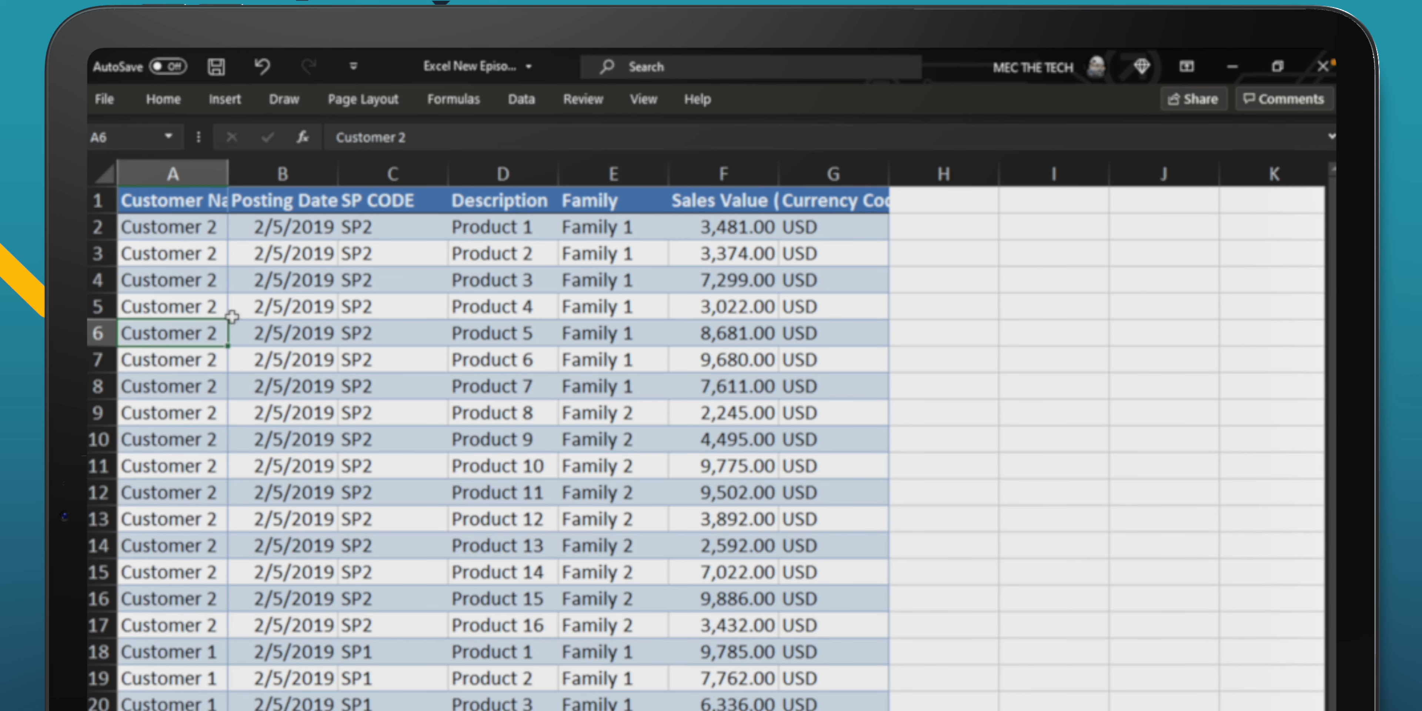
Step: Try to insert cells D2:D10 into the Family column at E10, shifting its existing cells down, and undo the move
drag(484, 227, 482, 437)
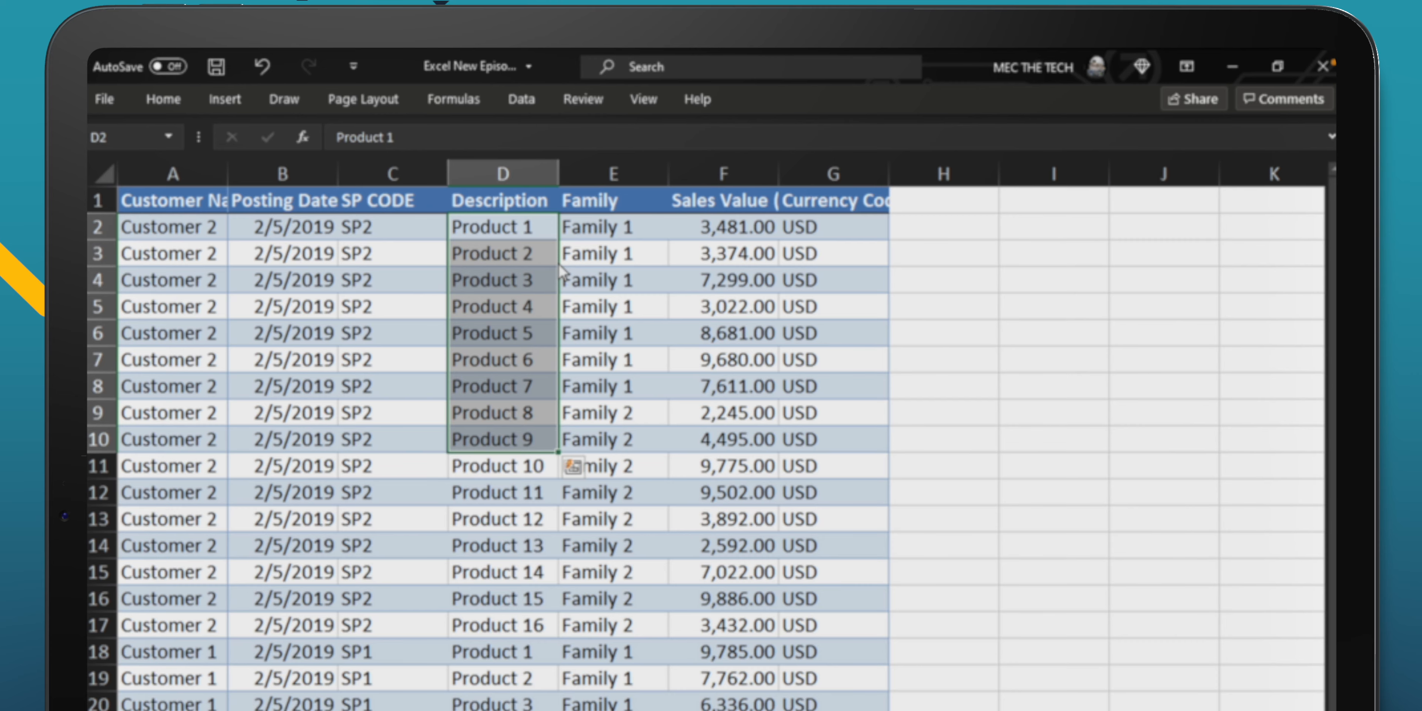
drag(562, 271, 617, 448)
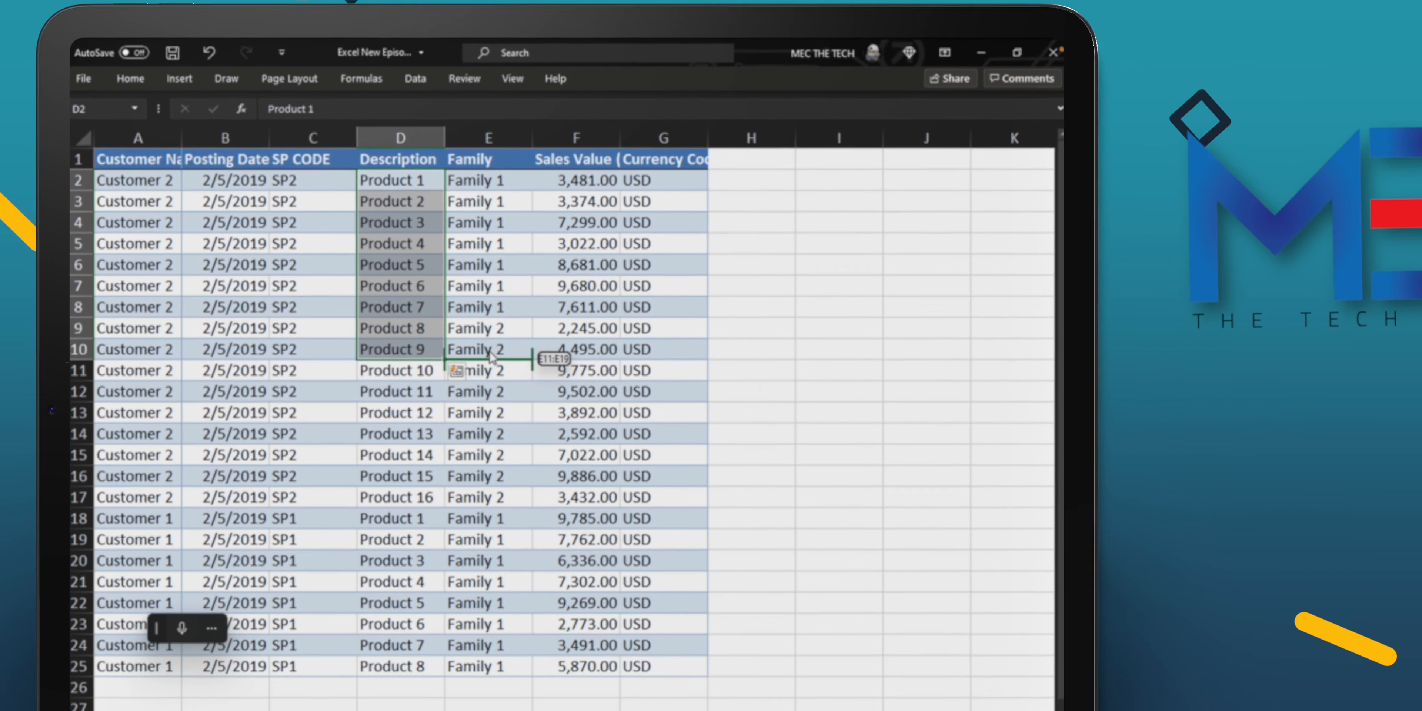
drag(491, 356, 491, 349)
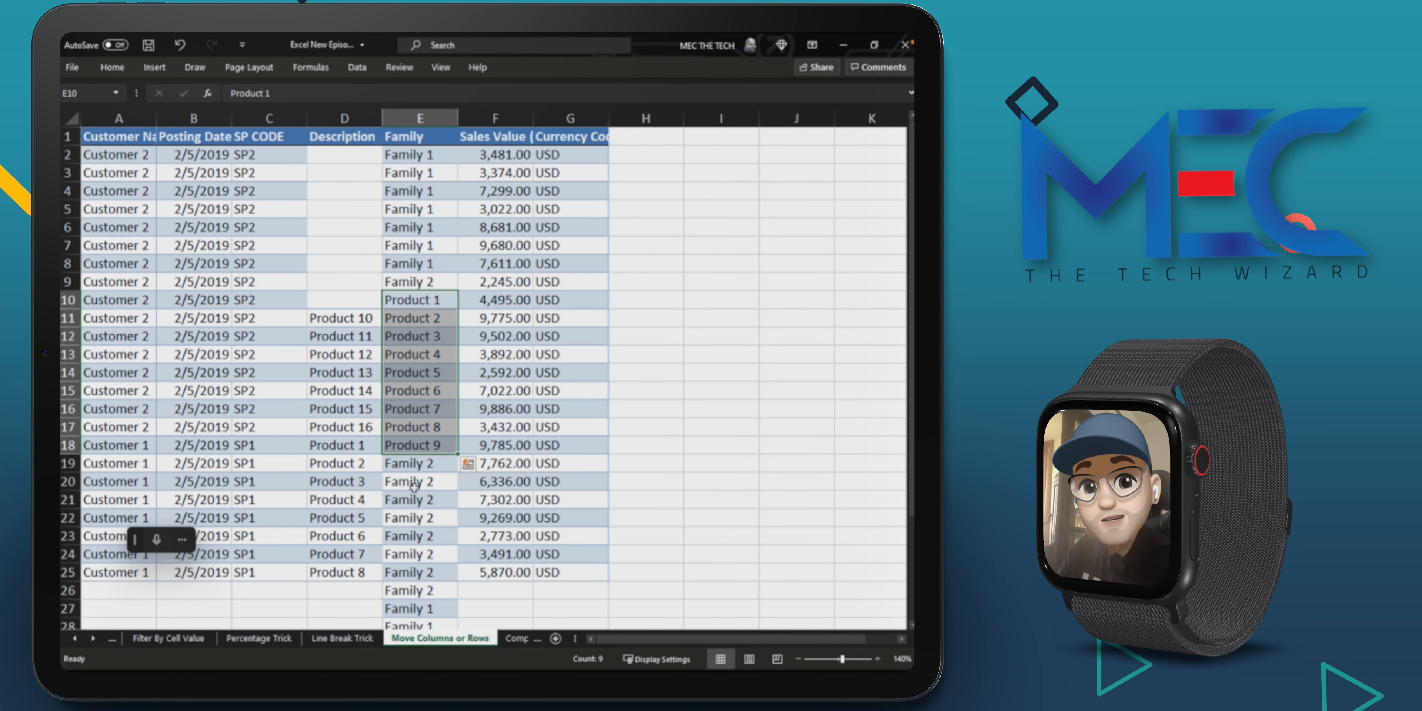
key(ctrl+z)
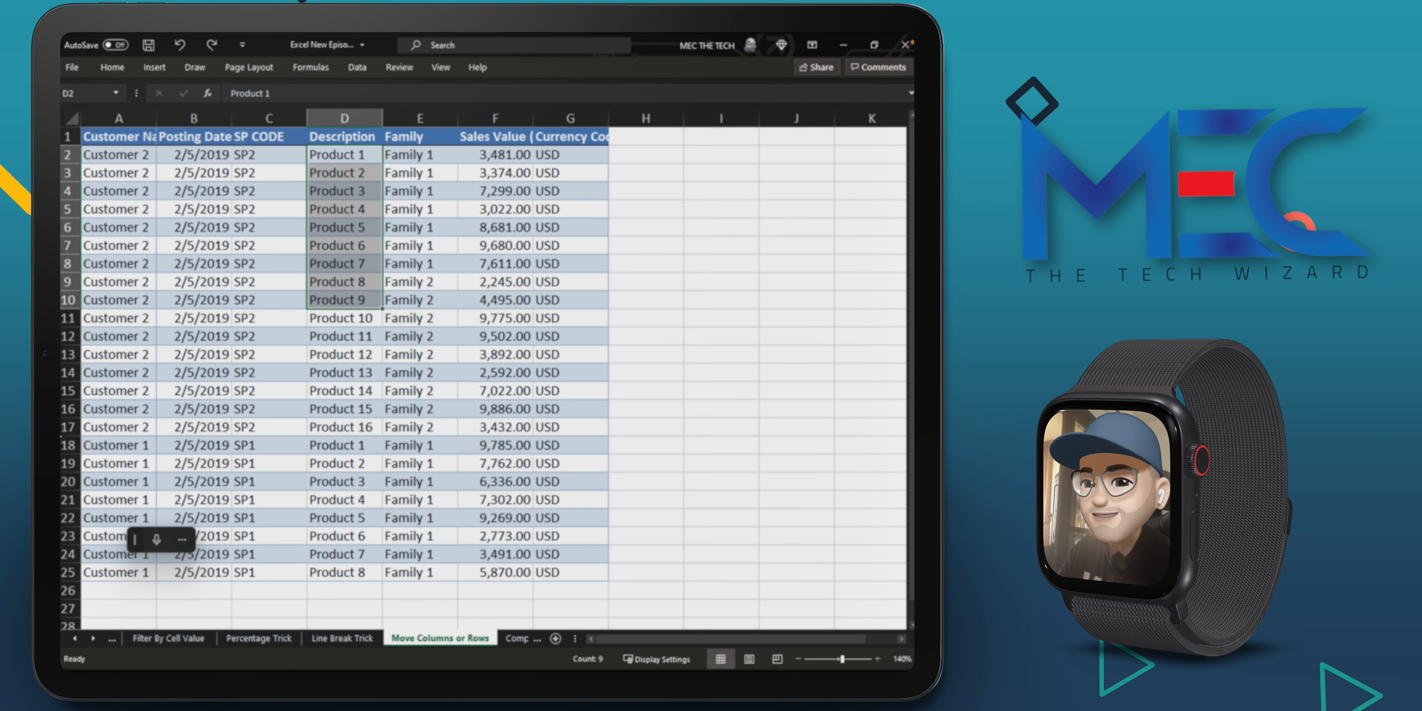
Step: Move table rows 13 to 16 (Product 12 to Product 15) between the Product 5 and Product 6 rows of Customer 1
drag(116, 354, 608, 415)
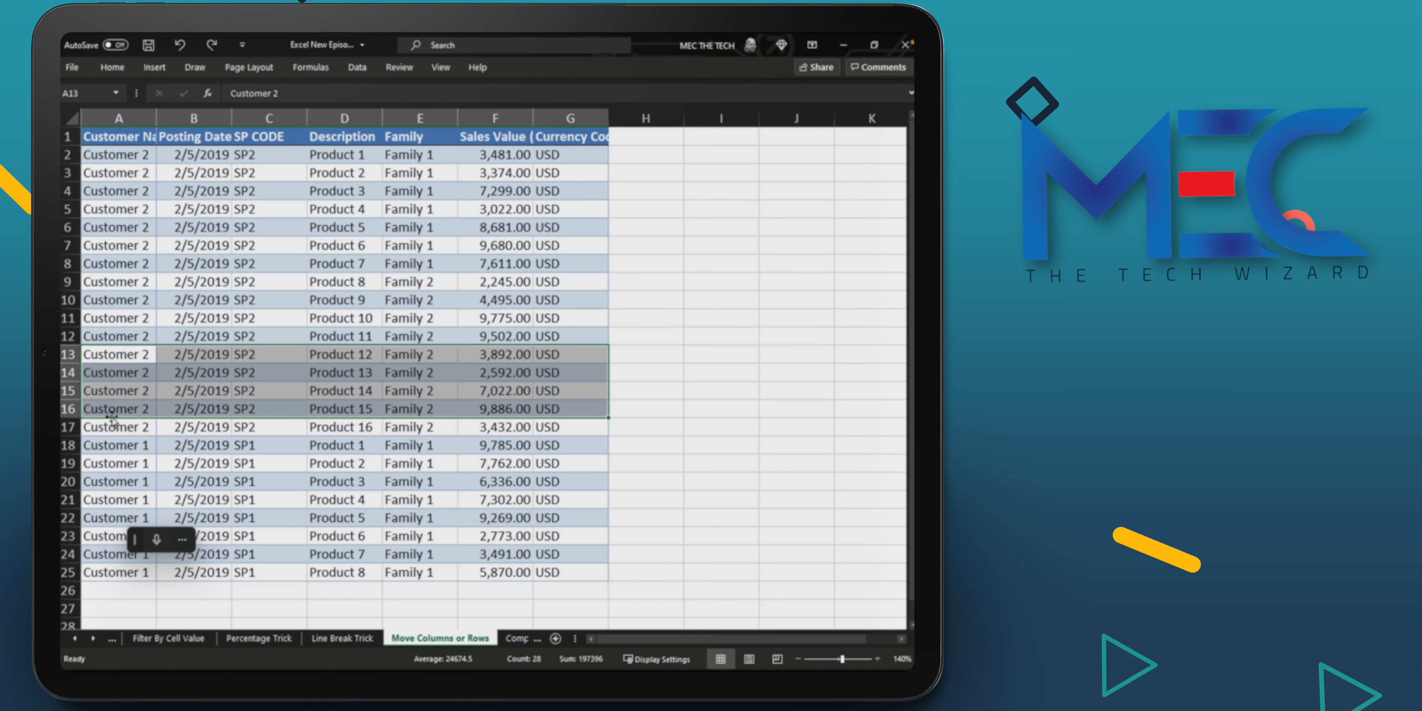
drag(113, 418, 140, 553)
click(118, 356)
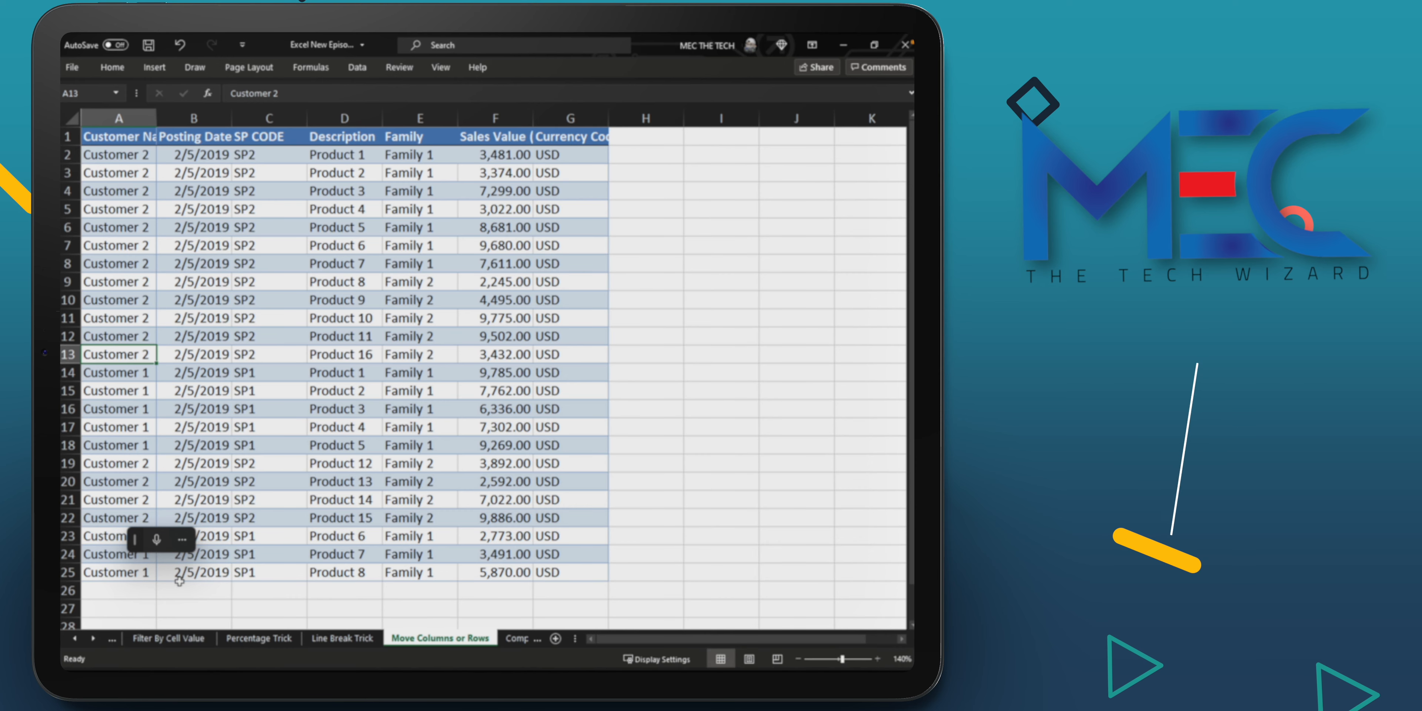
Step: Go to the Compare Sheets 1 worksheet and alternate between it and Compare Sheets 2 to compare their data
click(93, 639)
click(92, 639)
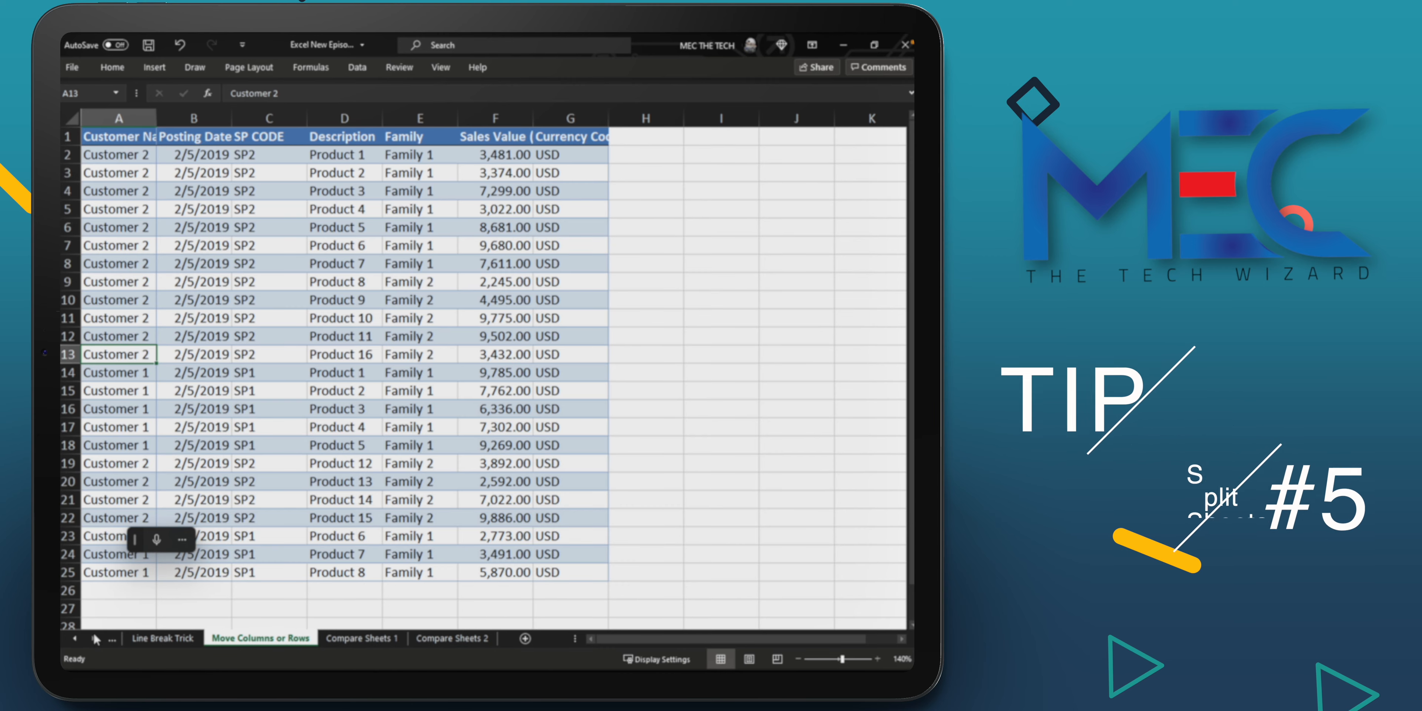
click(361, 638)
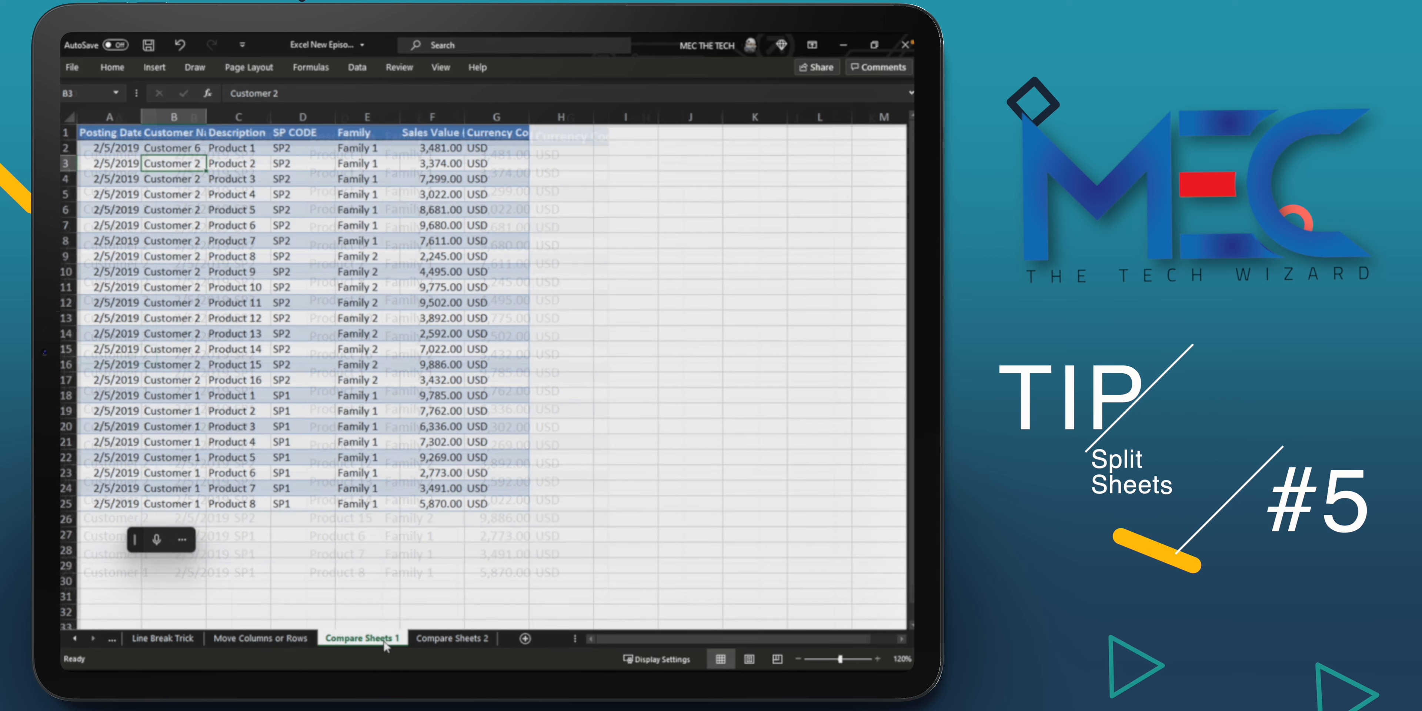
click(452, 639)
click(365, 638)
click(452, 638)
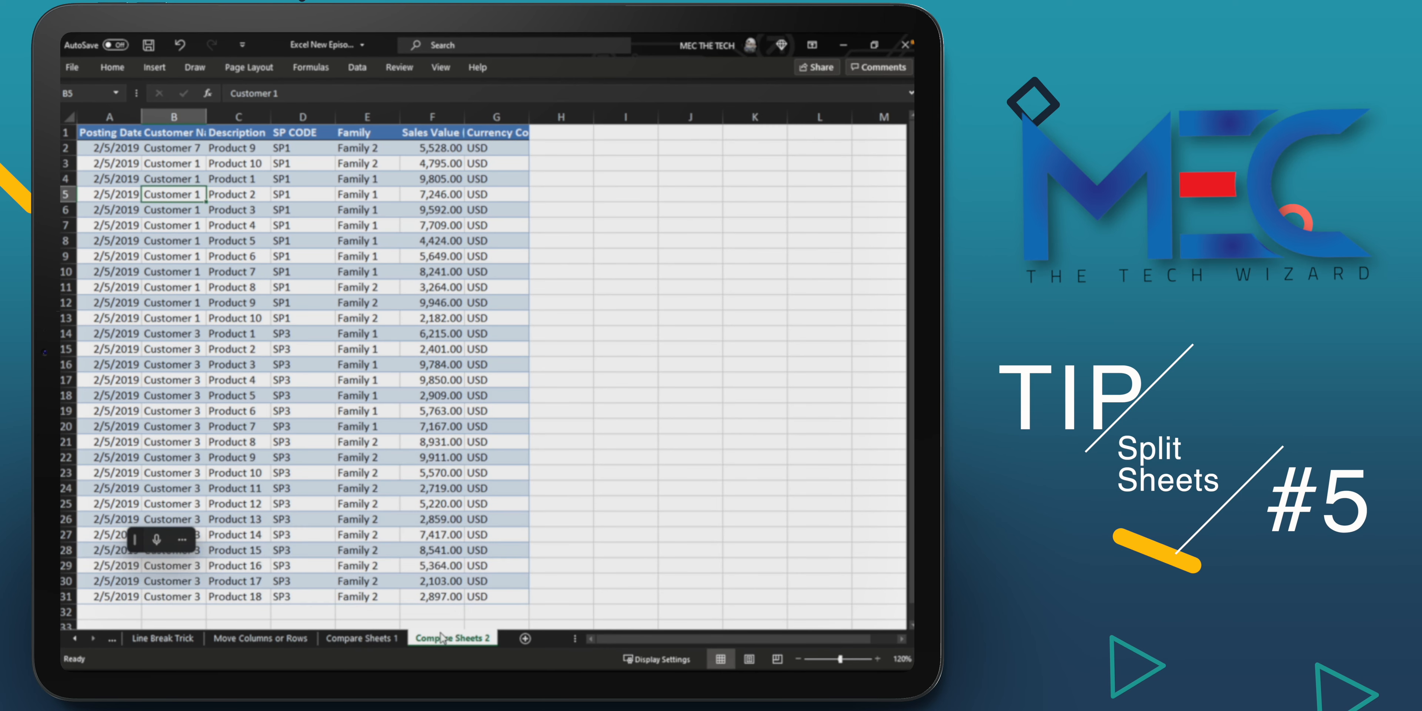
click(375, 637)
click(444, 639)
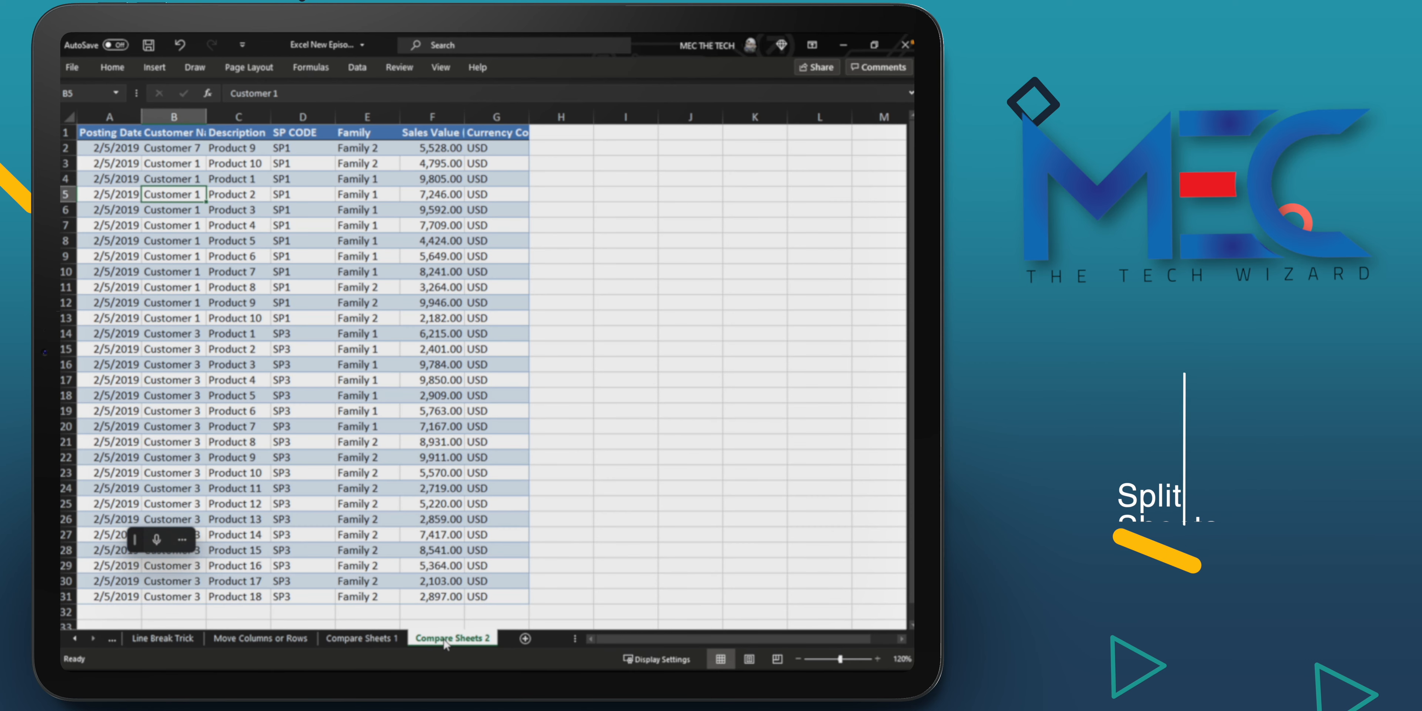
click(381, 640)
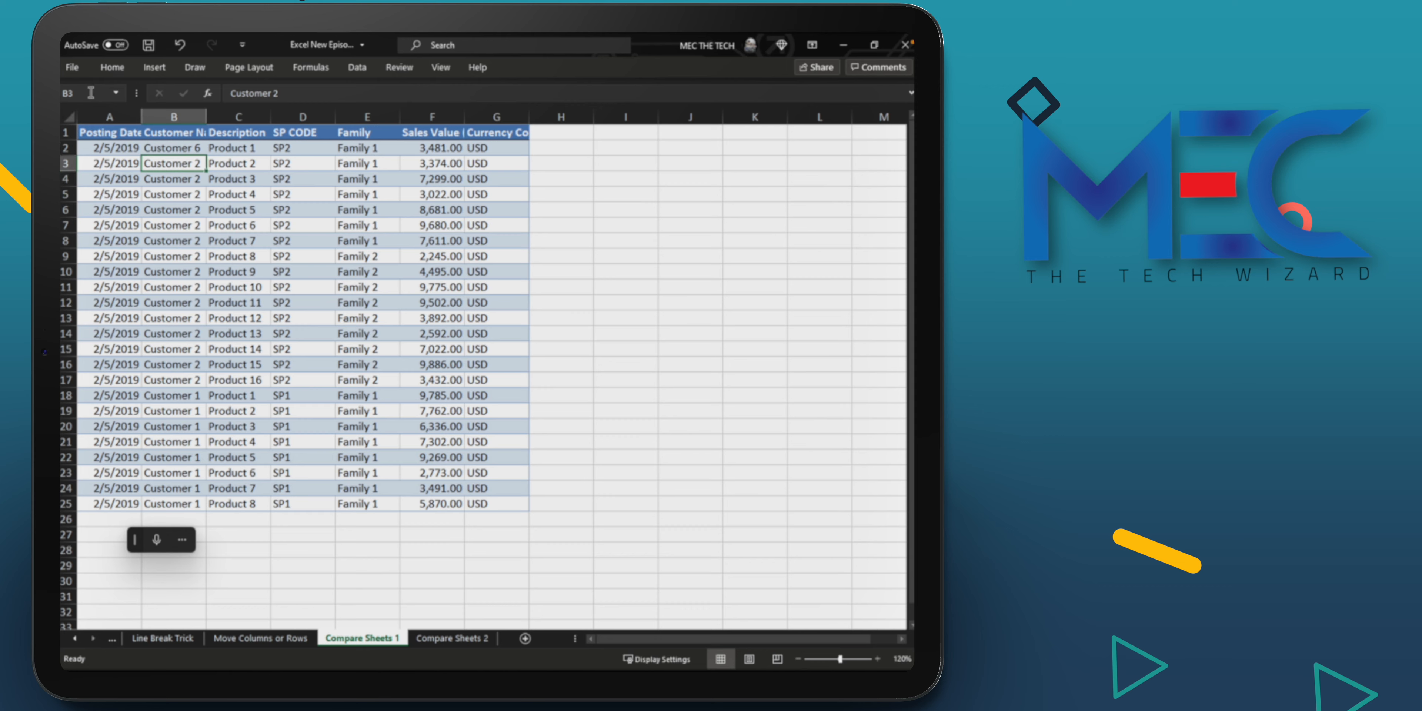
Step: Highlight the first data rows on Compare Sheets 1 and on Compare Sheets 2 to examine how they differ
drag(92, 145, 586, 165)
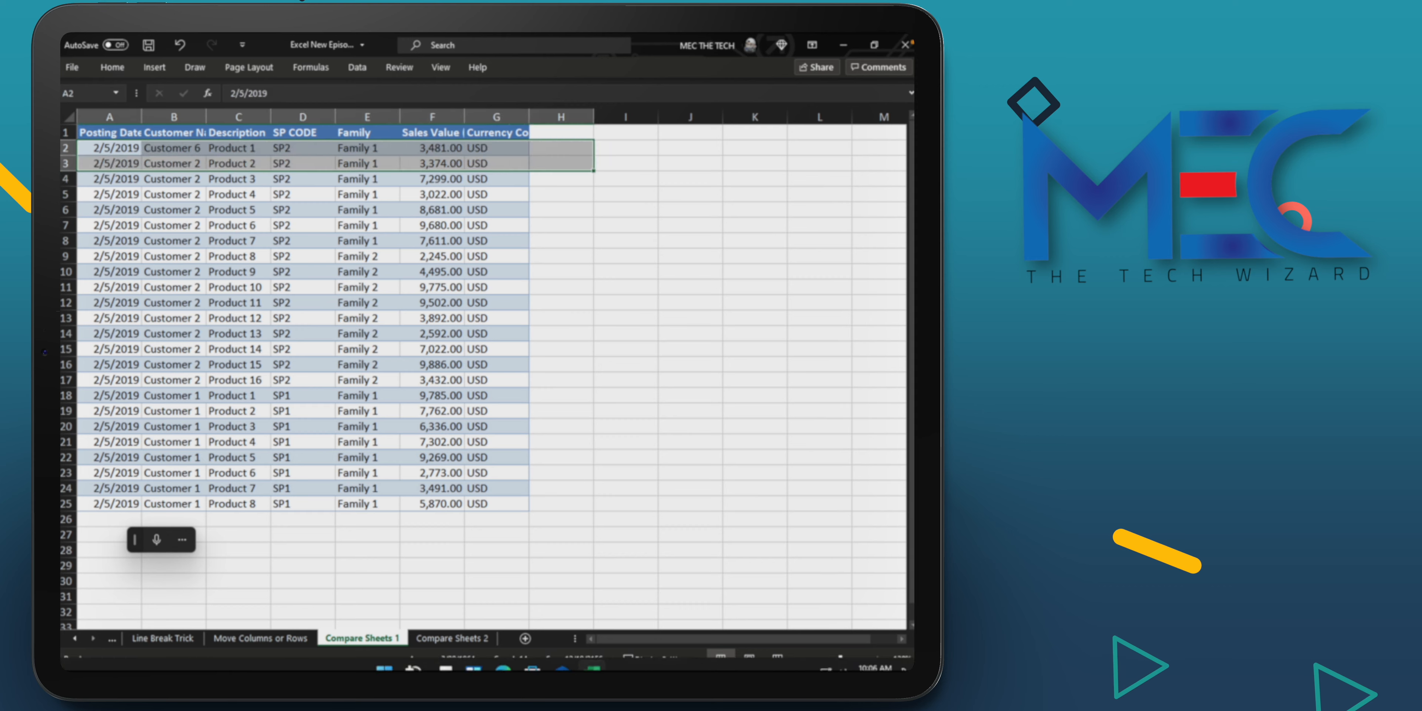
click(450, 638)
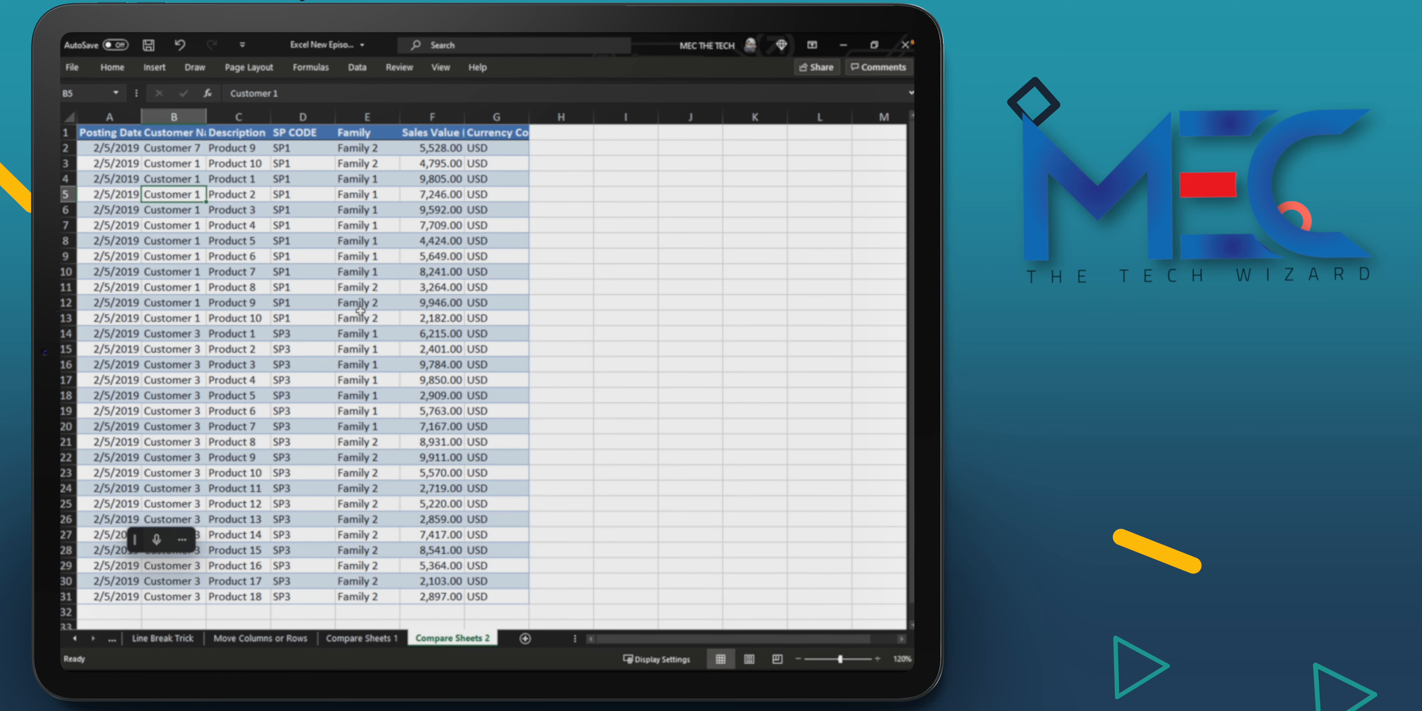
drag(95, 148, 526, 183)
click(286, 396)
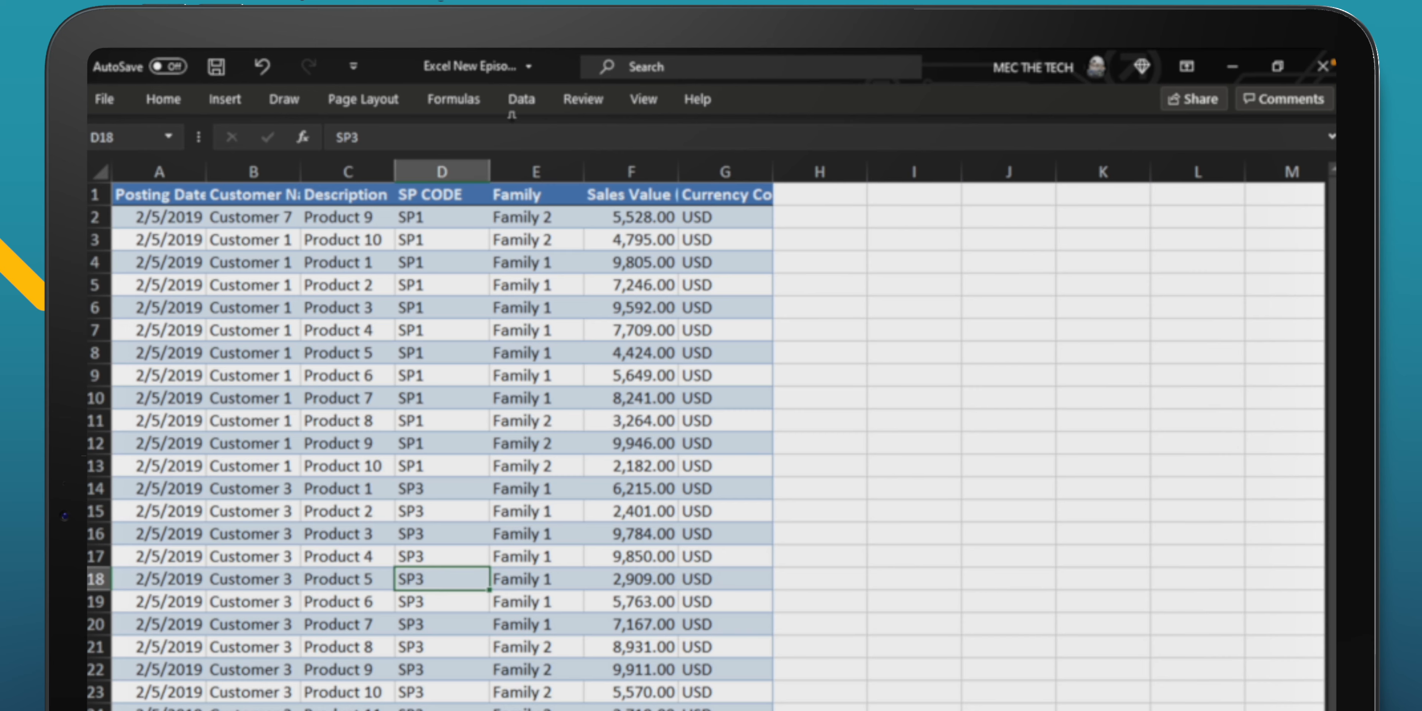
Step: Open a second window of the Excel New Episode workbook and check its file name details
click(644, 100)
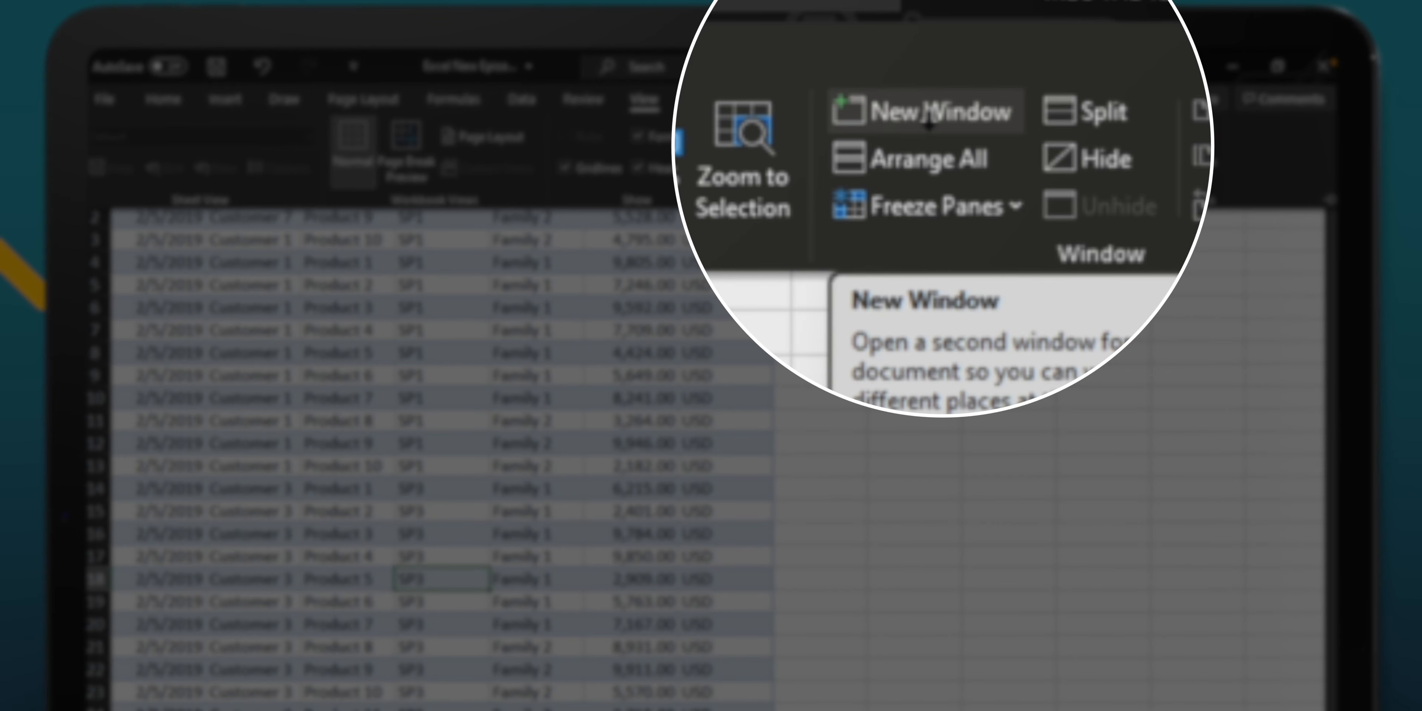
click(877, 135)
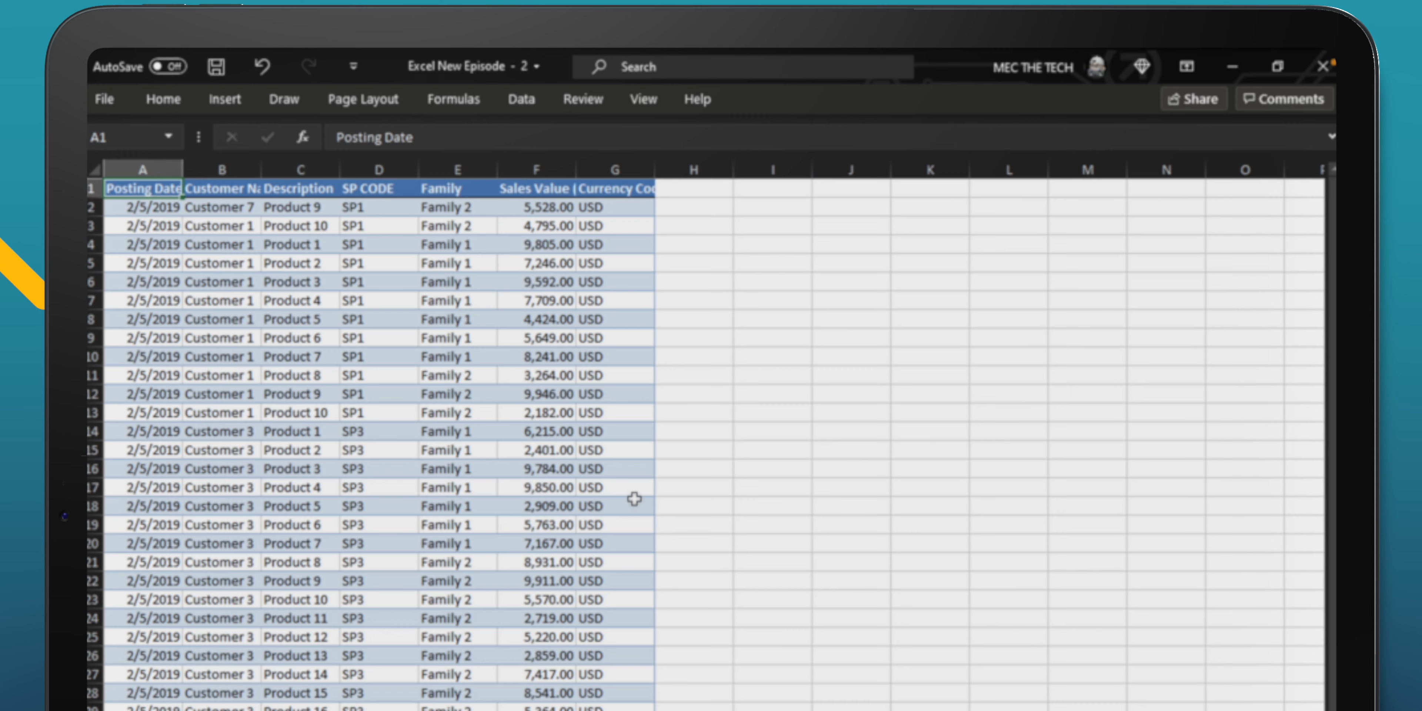
click(538, 65)
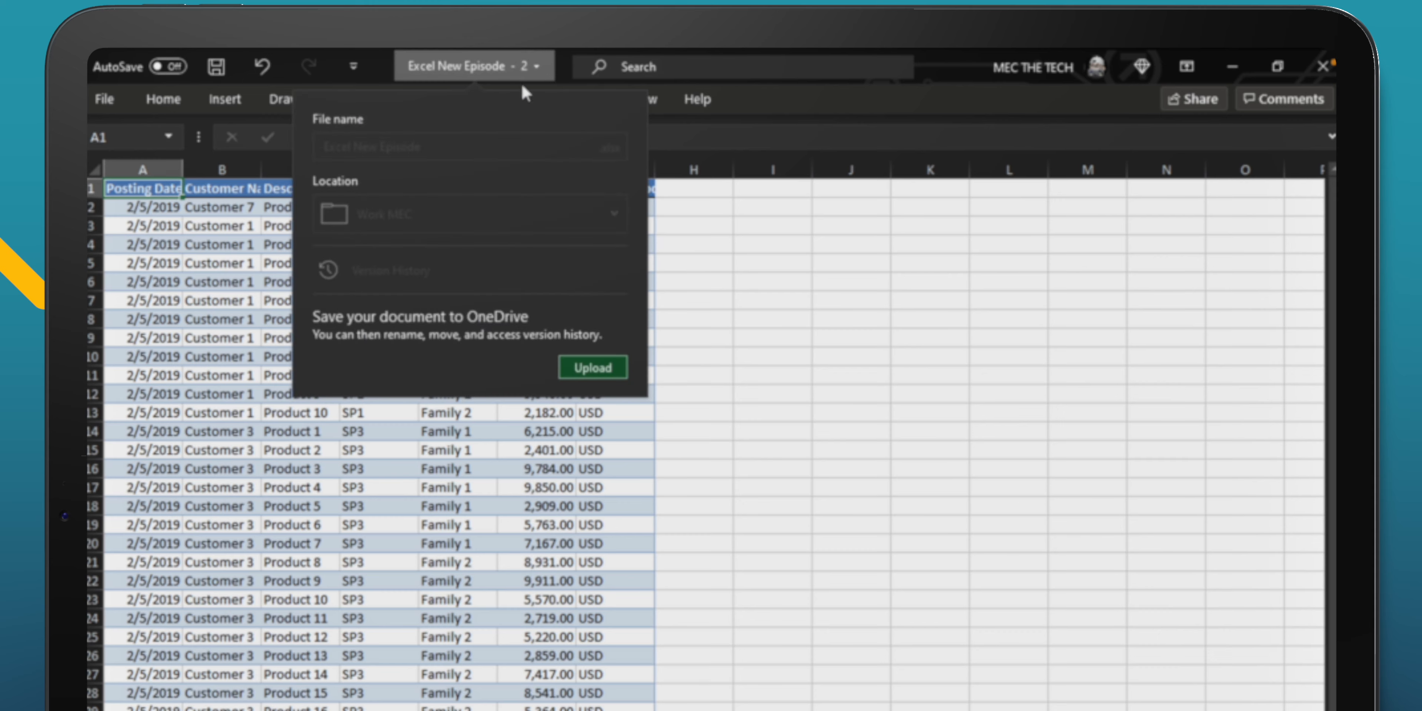
click(781, 458)
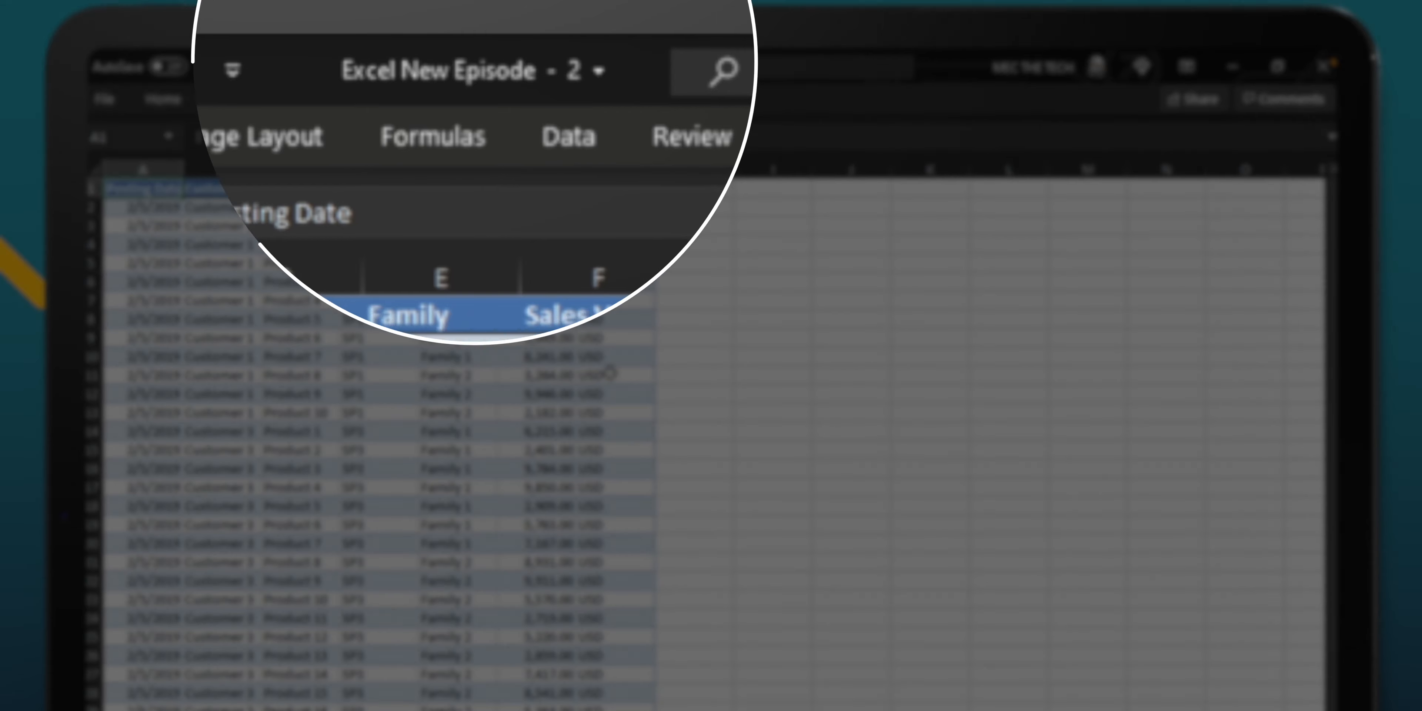
Step: Snap the two workbook windows side by side and adjust the divider so they share the screen about equally
key(super+Right)
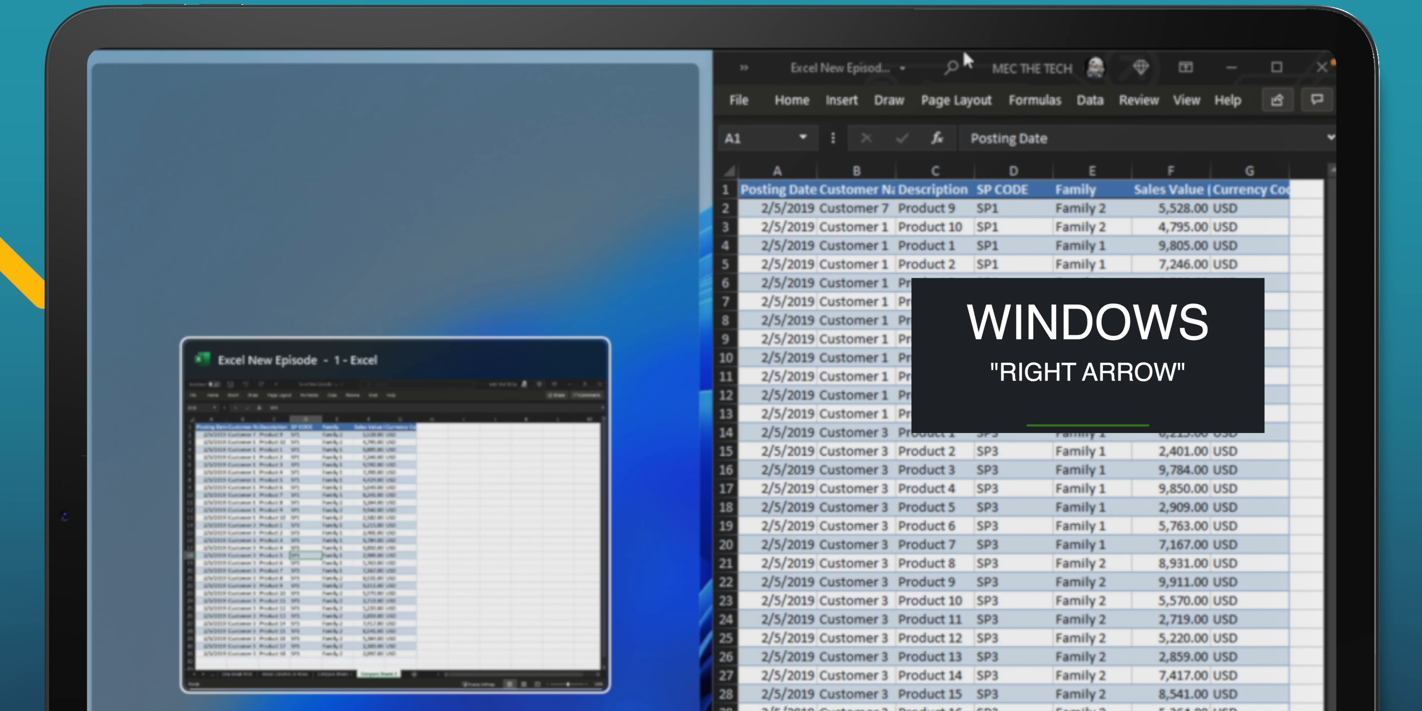
click(401, 528)
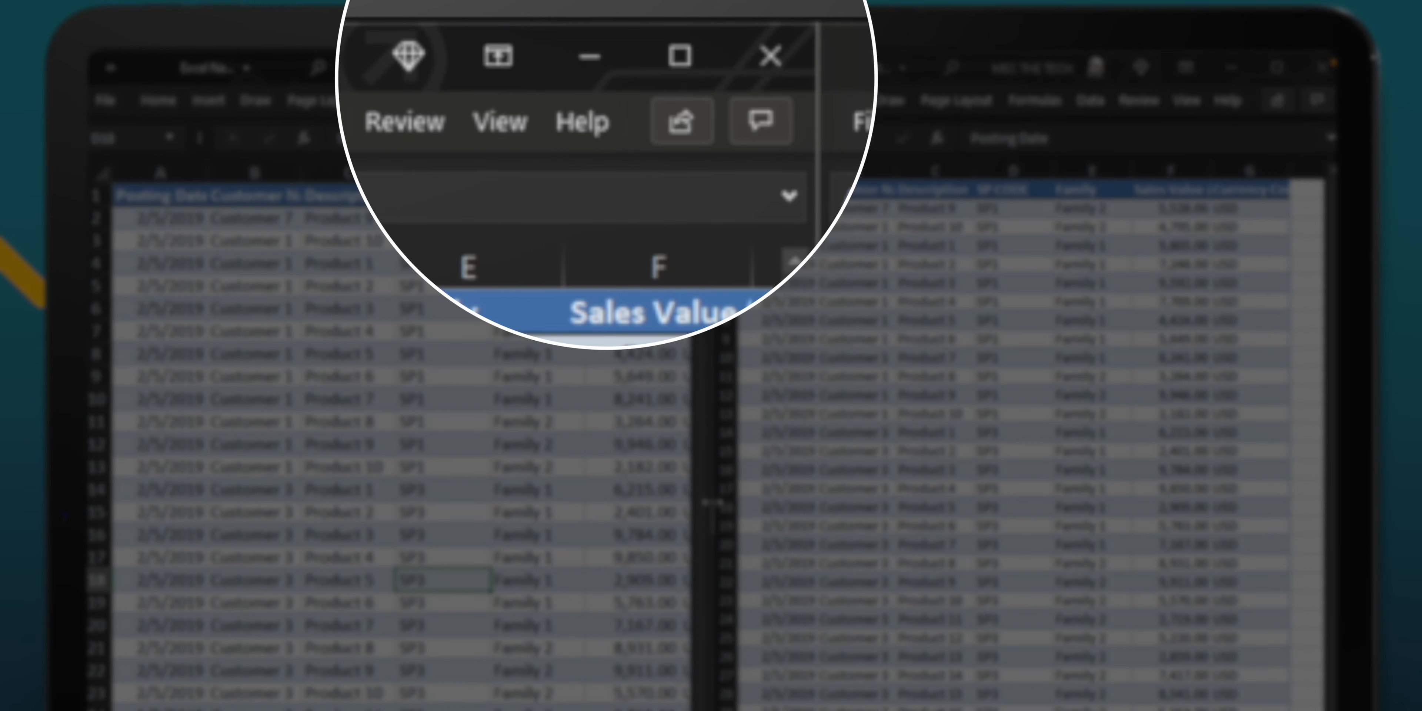
drag(696, 511, 653, 510)
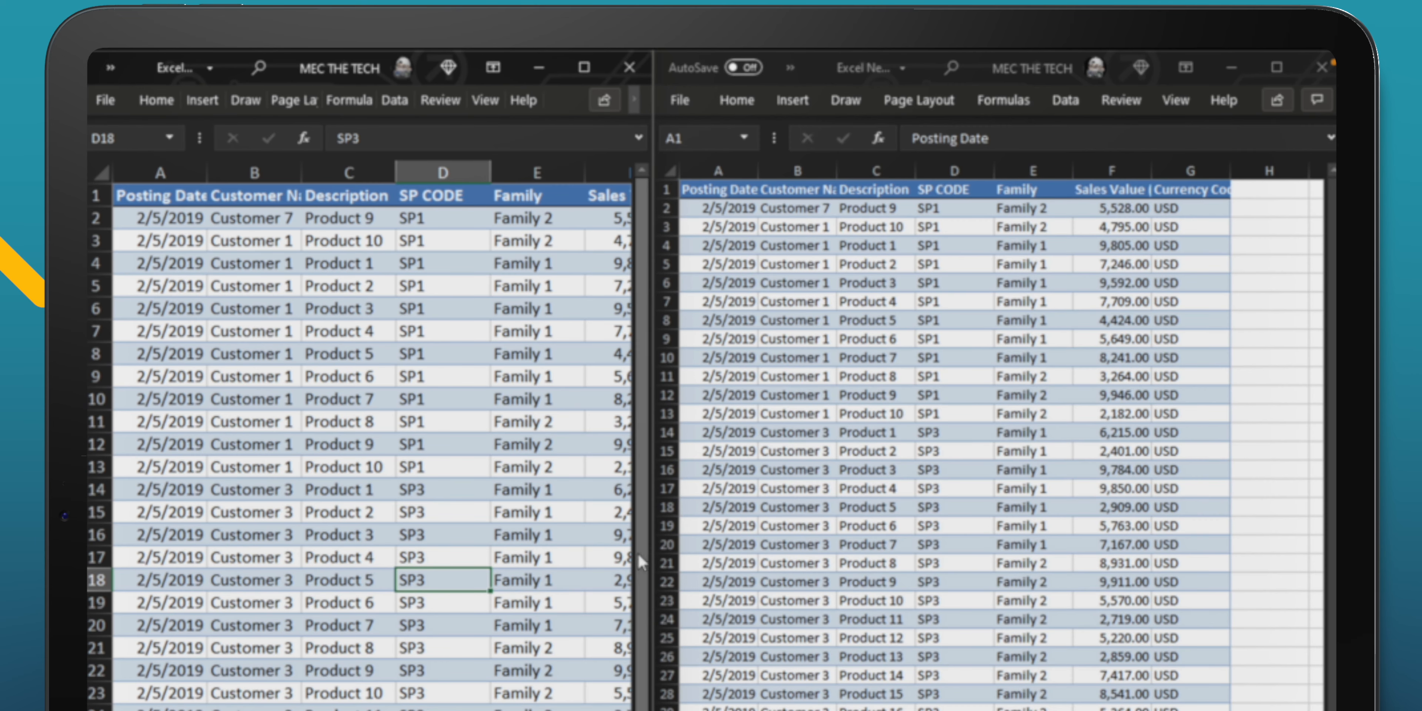
drag(651, 556, 683, 513)
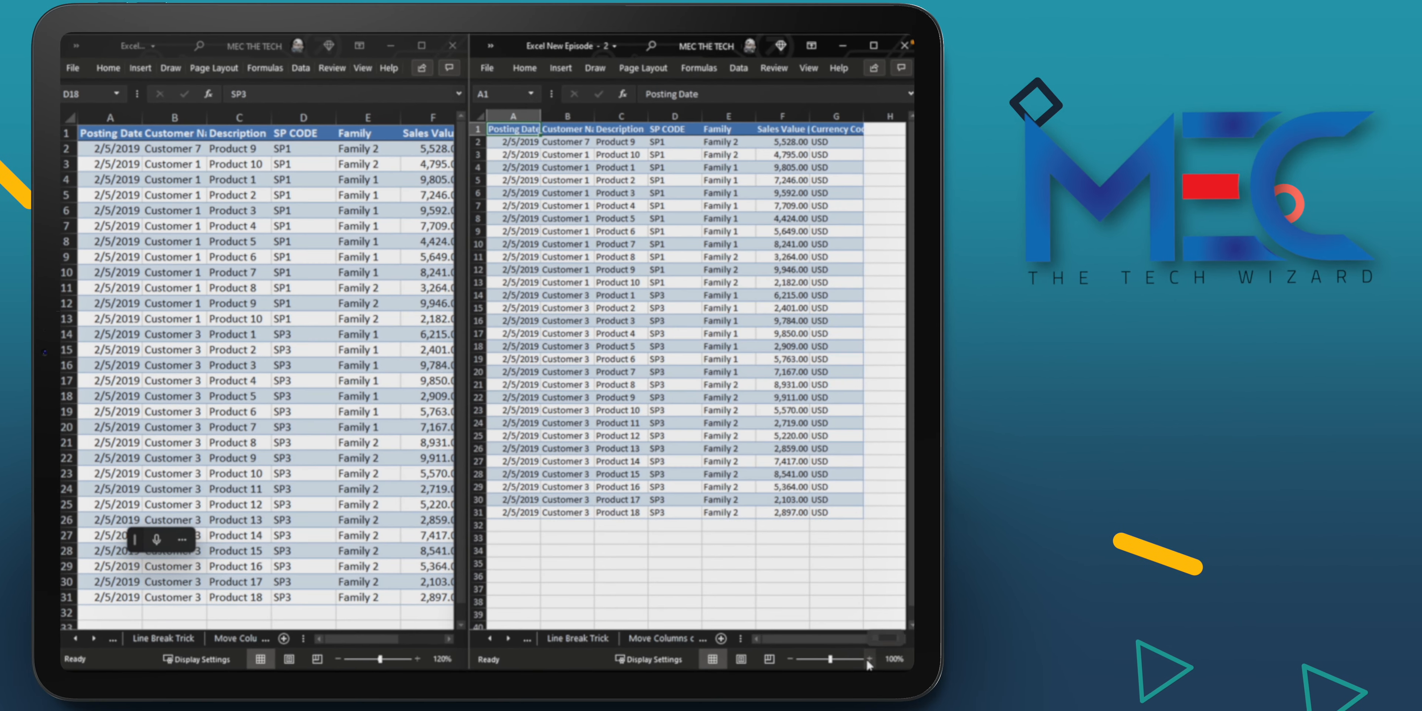
Step: Set the second window's zoom to 120% and bring its Compare Sheets 2 sheet tab into view
click(869, 659)
click(869, 659)
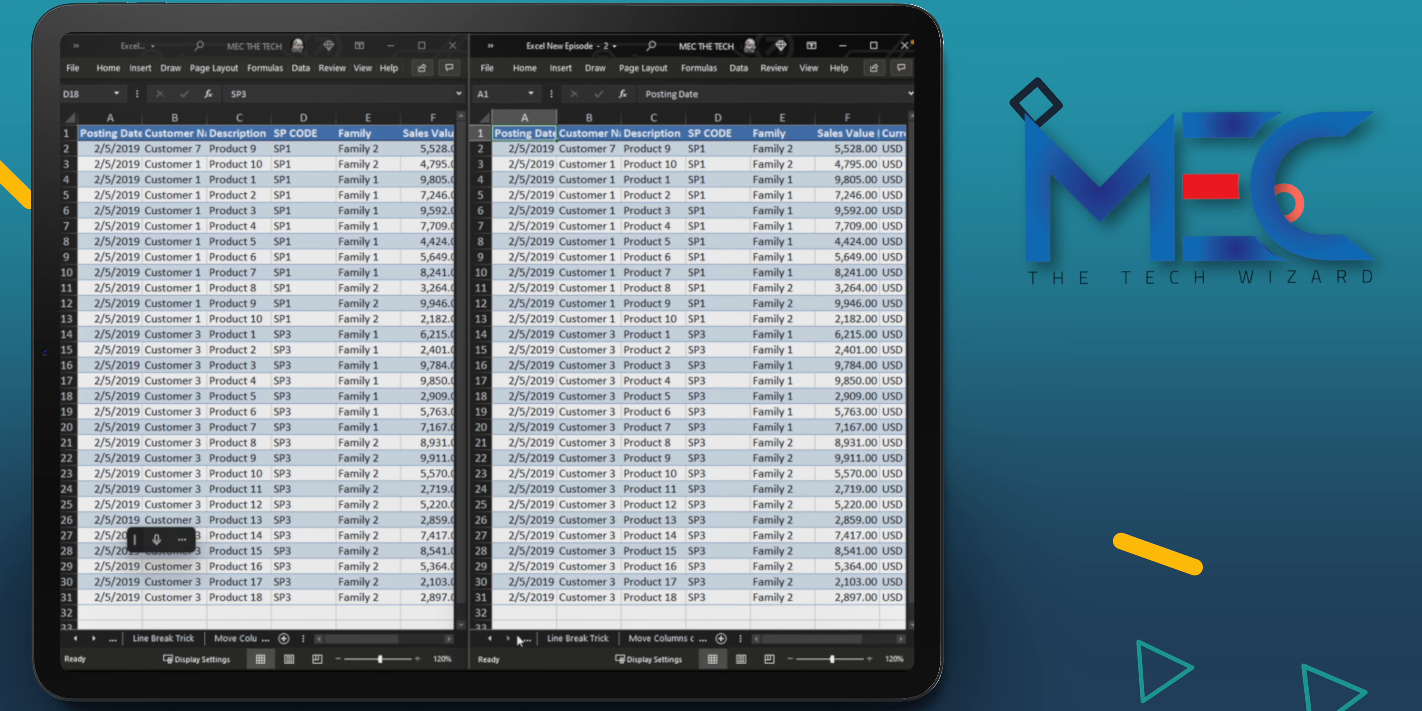
click(506, 639)
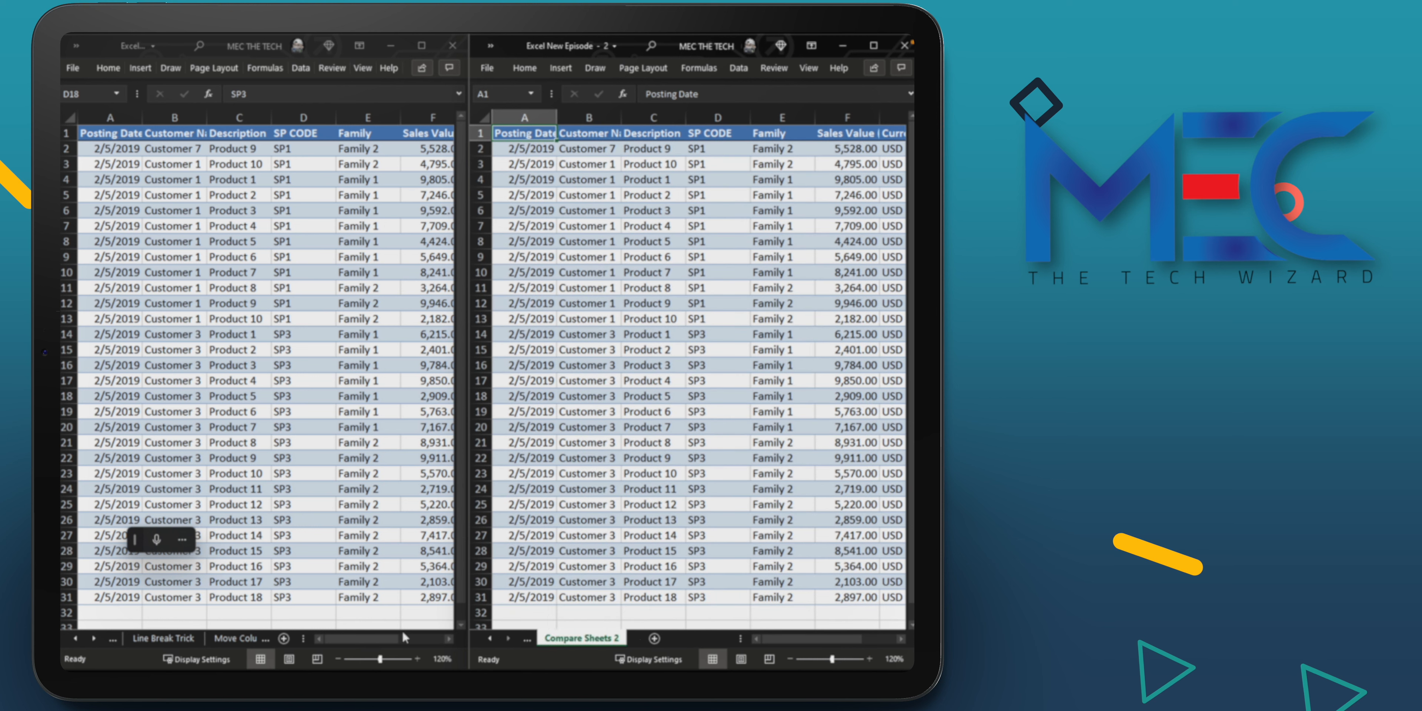
Step: Display the Compare Sheets 1 worksheet in the first workbook window and clear its row selection by selecting cell C6
click(96, 636)
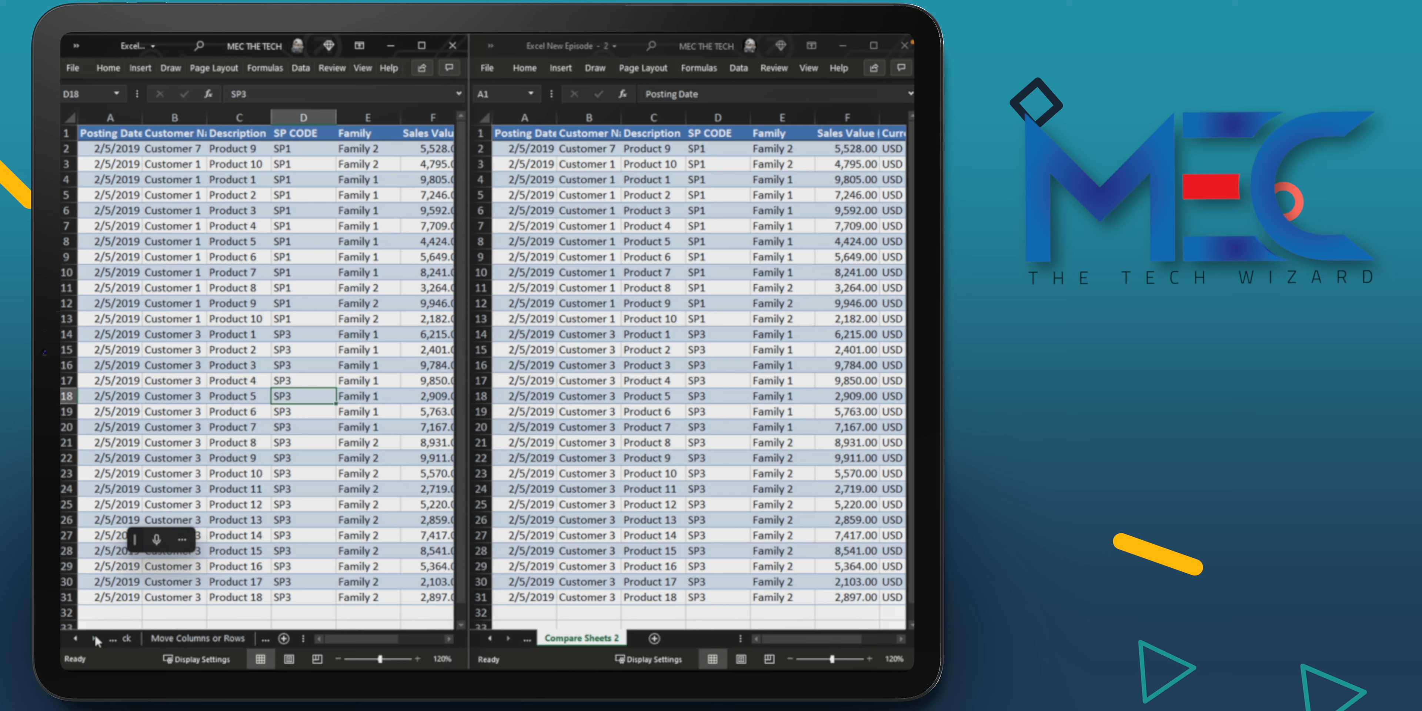
click(95, 636)
click(95, 636)
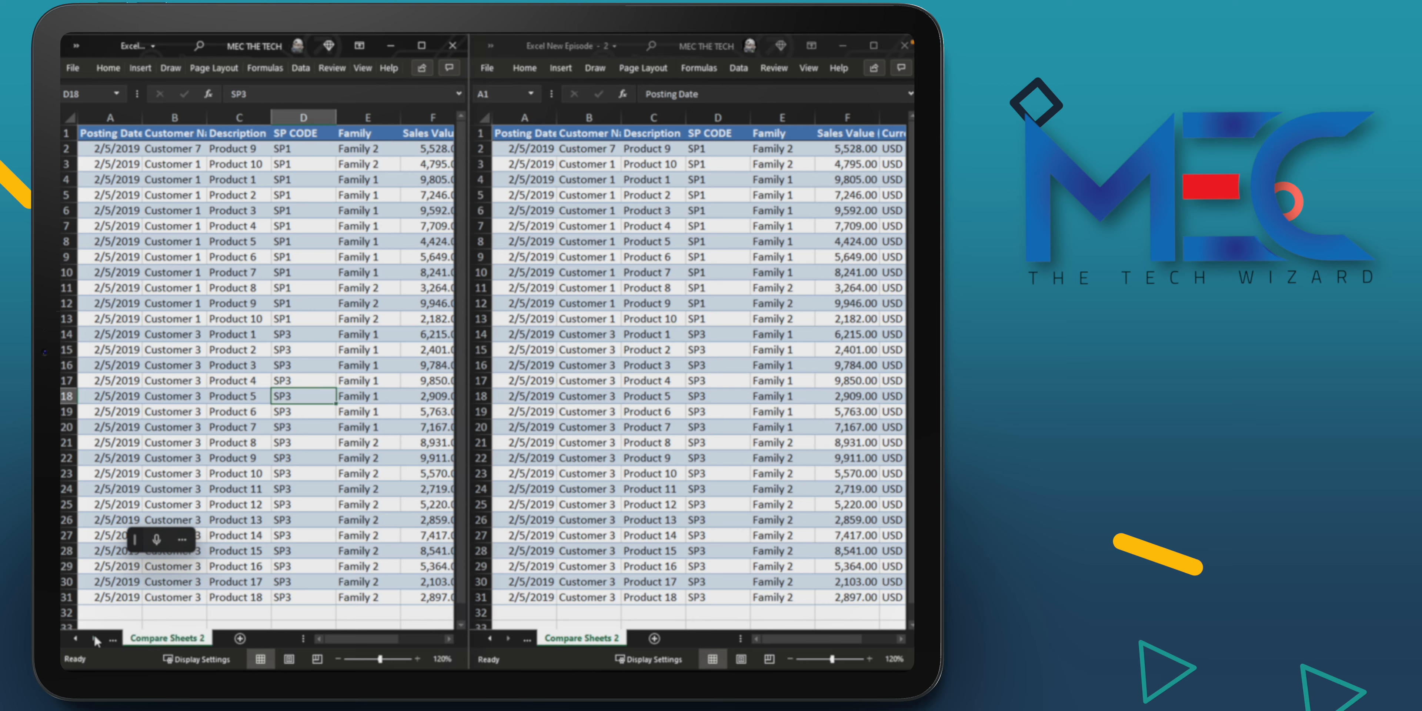
click(75, 638)
click(166, 638)
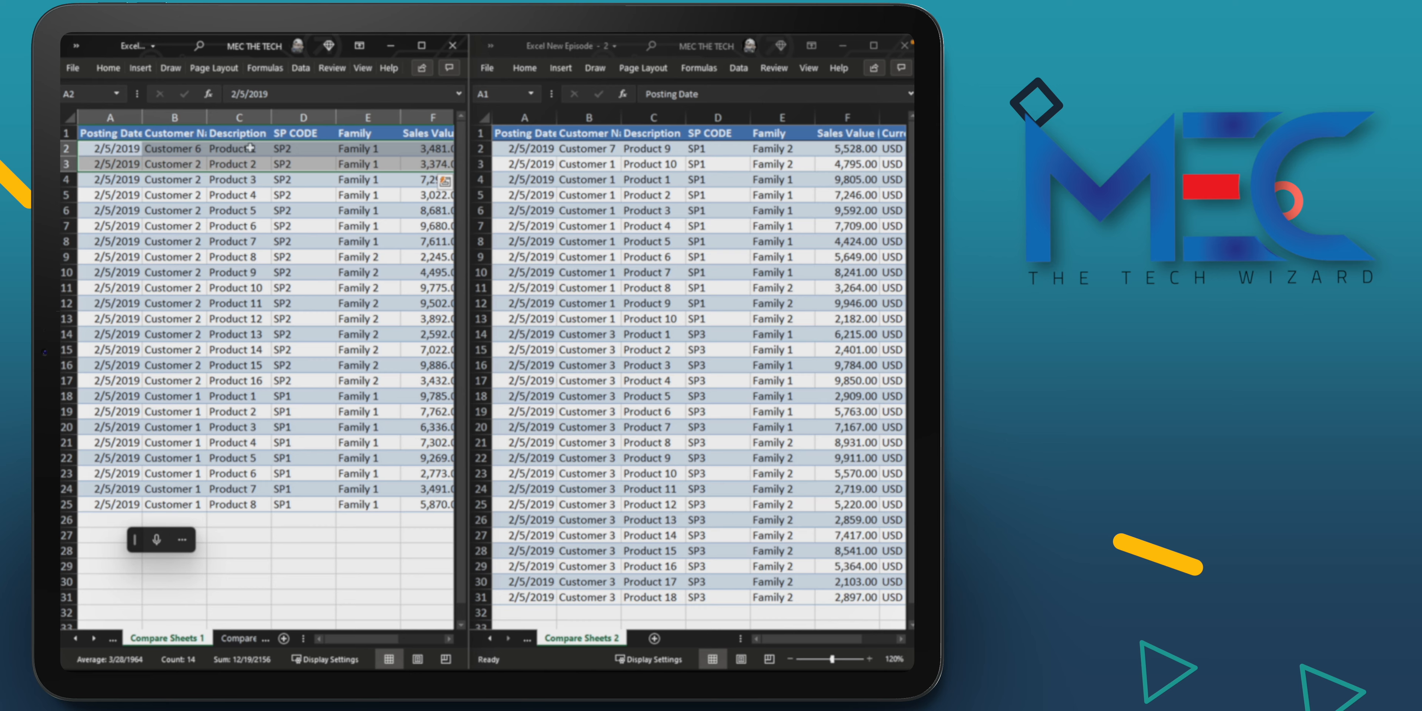
click(253, 210)
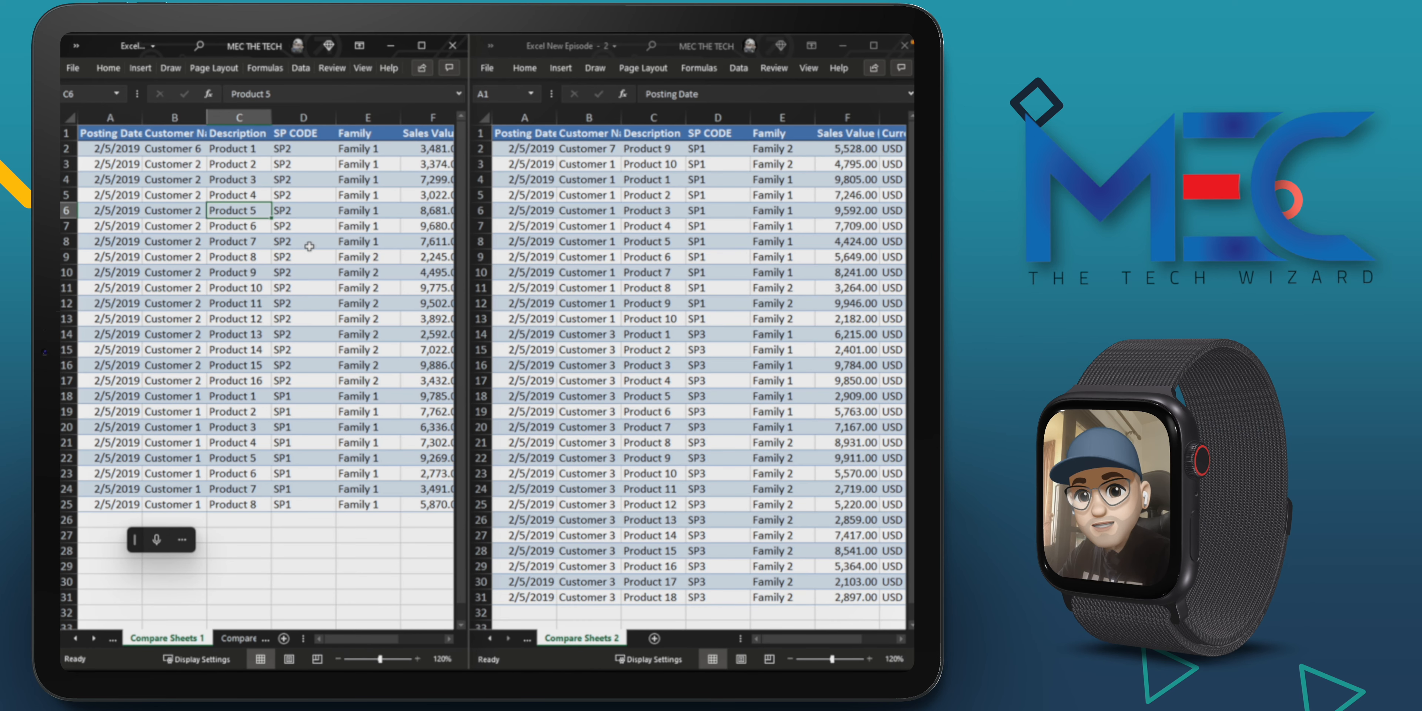
Step: Change cell B2 of Compare Sheets 1 to Customer 1 in the first workbook window
click(185, 148)
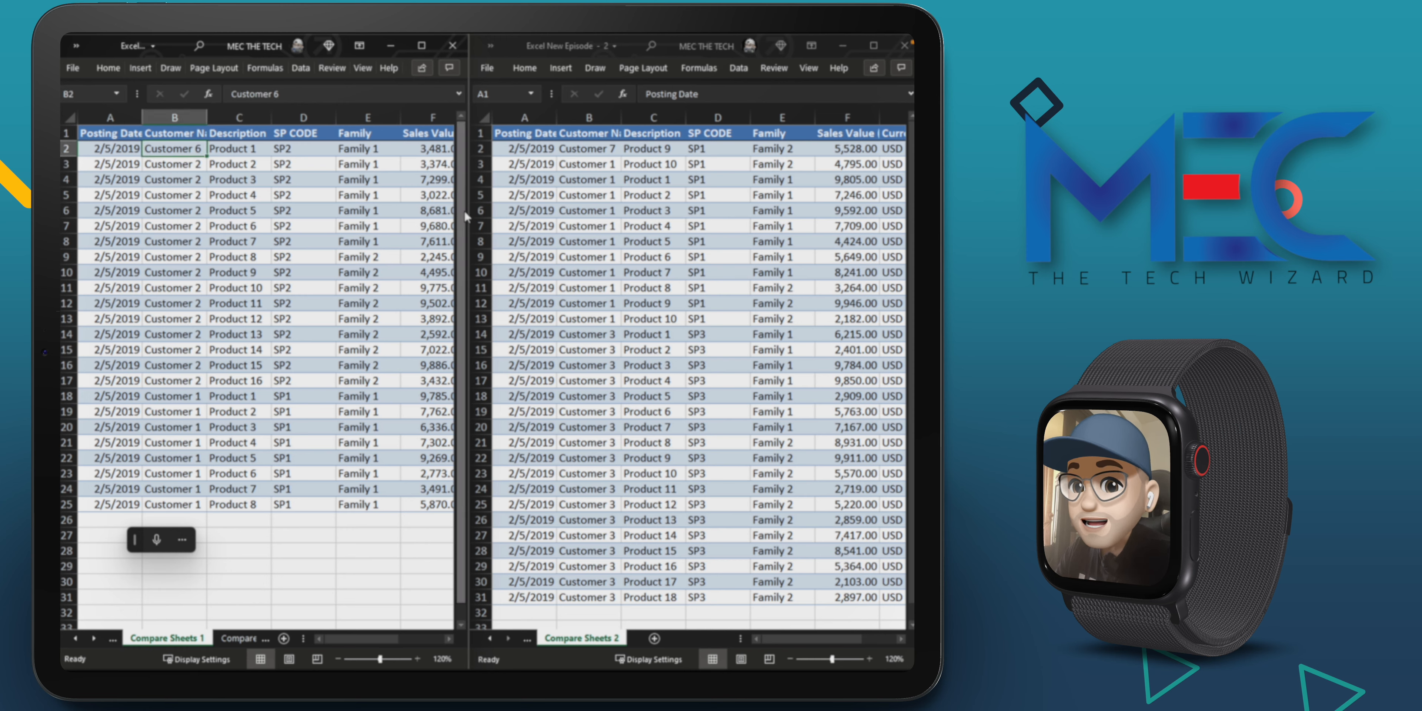
text(Custome)
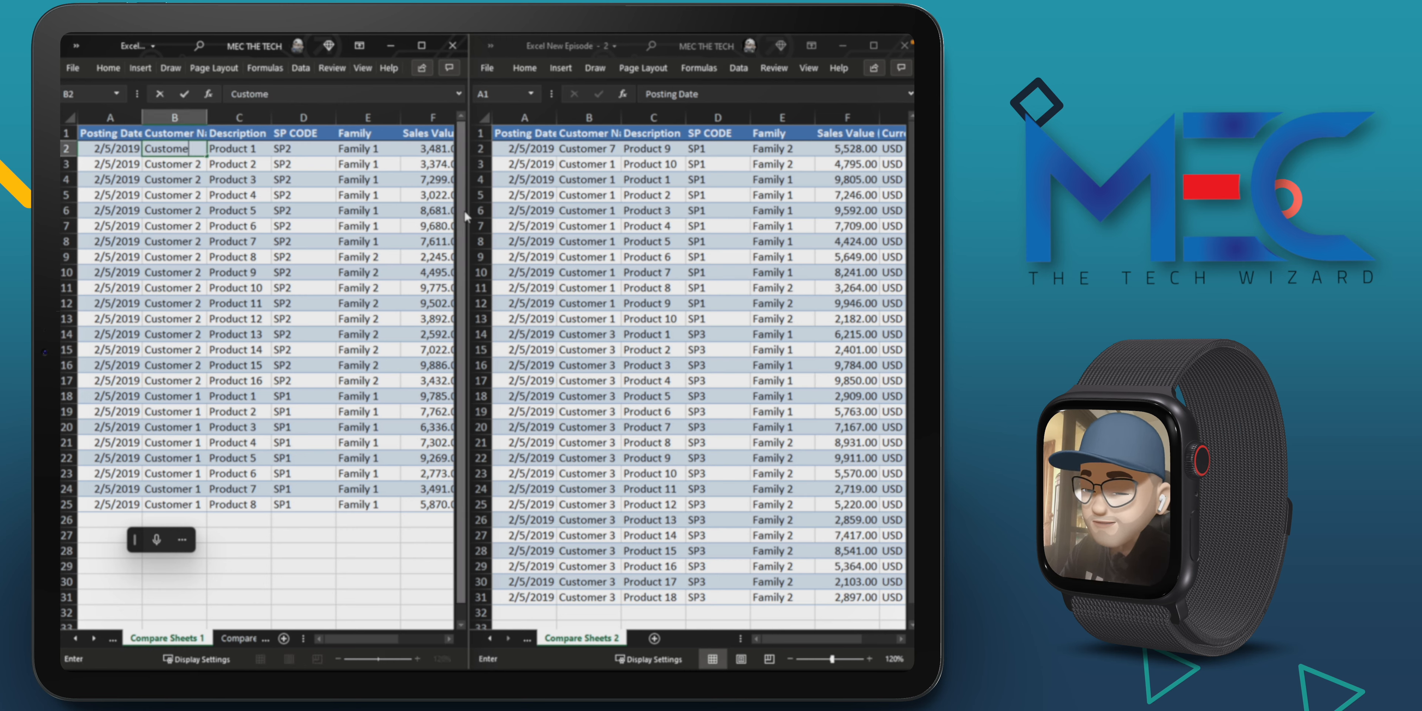
text(r 1)
key(Return)
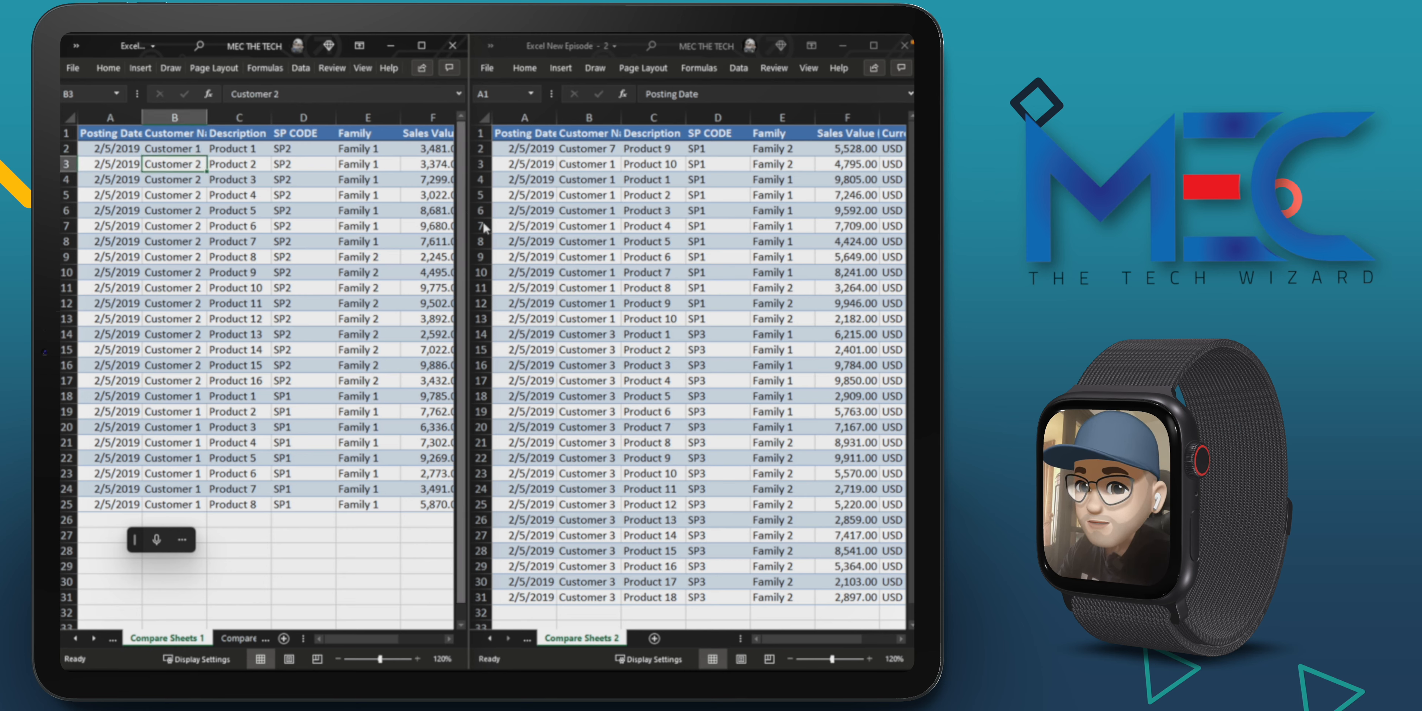
Step: Display Compare Sheets 1 in the second window, set cell B4 to Customer 3 there, and check the same cell in the first window
click(531, 639)
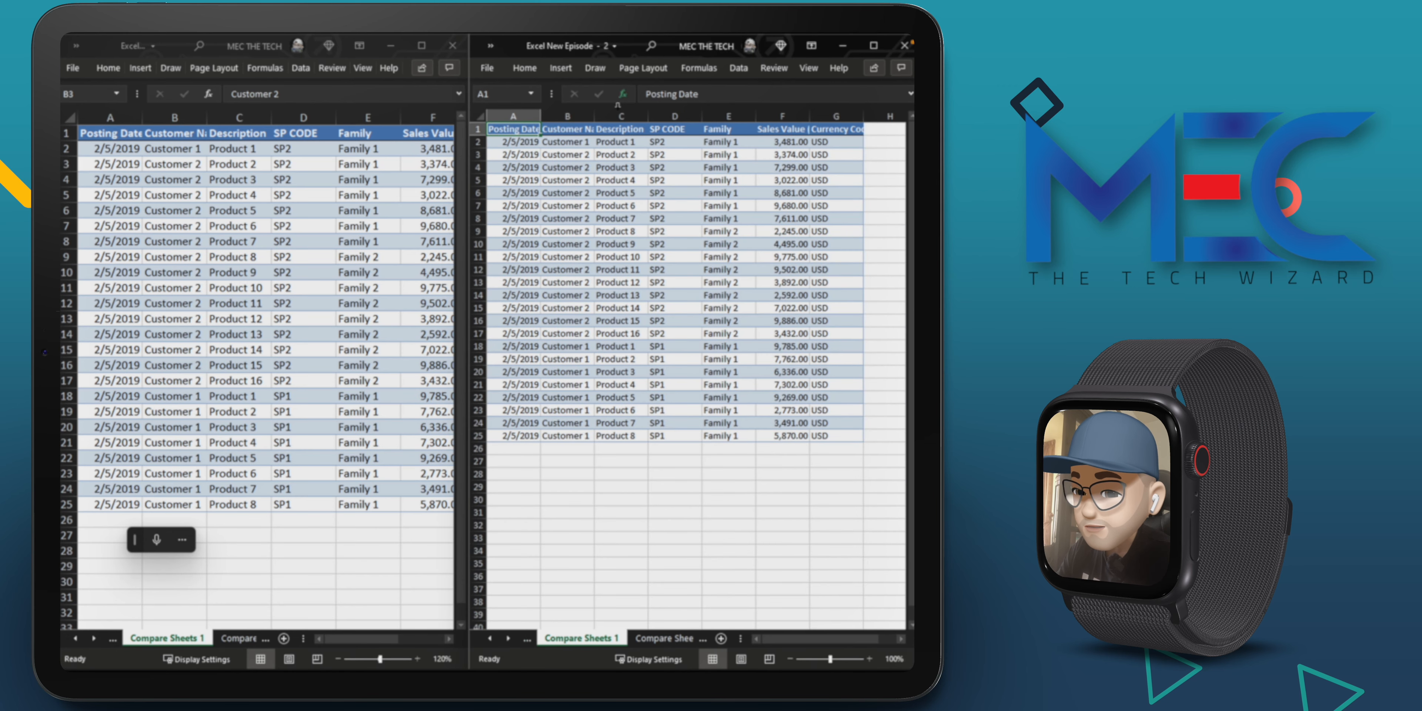
click(567, 167)
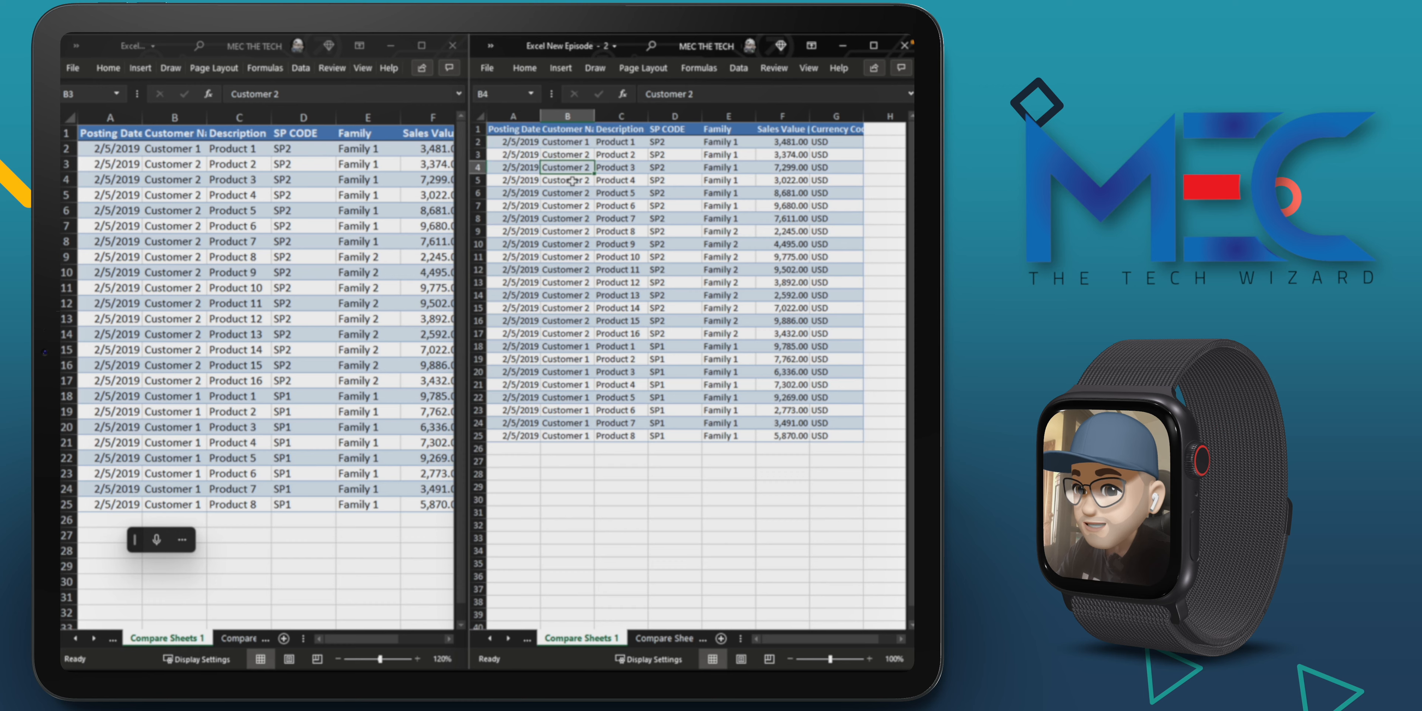
text(Cu)
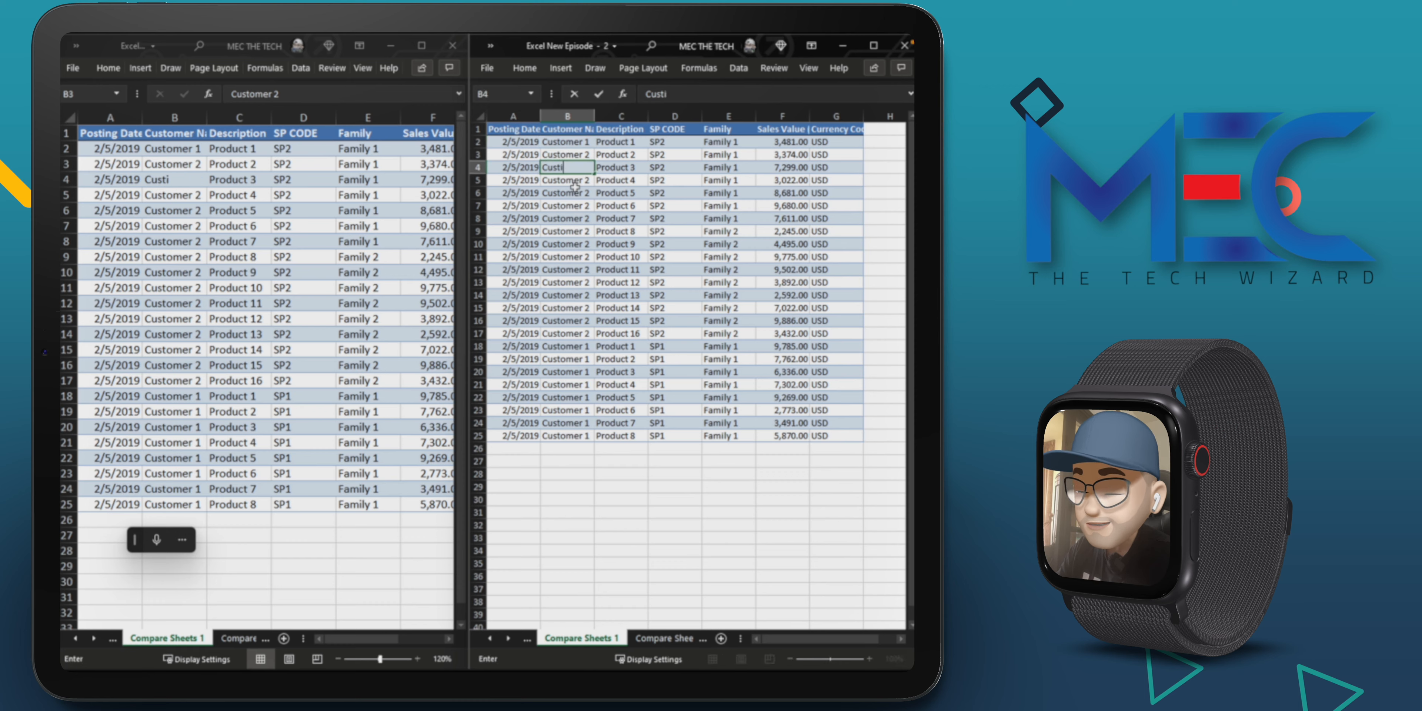
text(stomer 3)
key(Return)
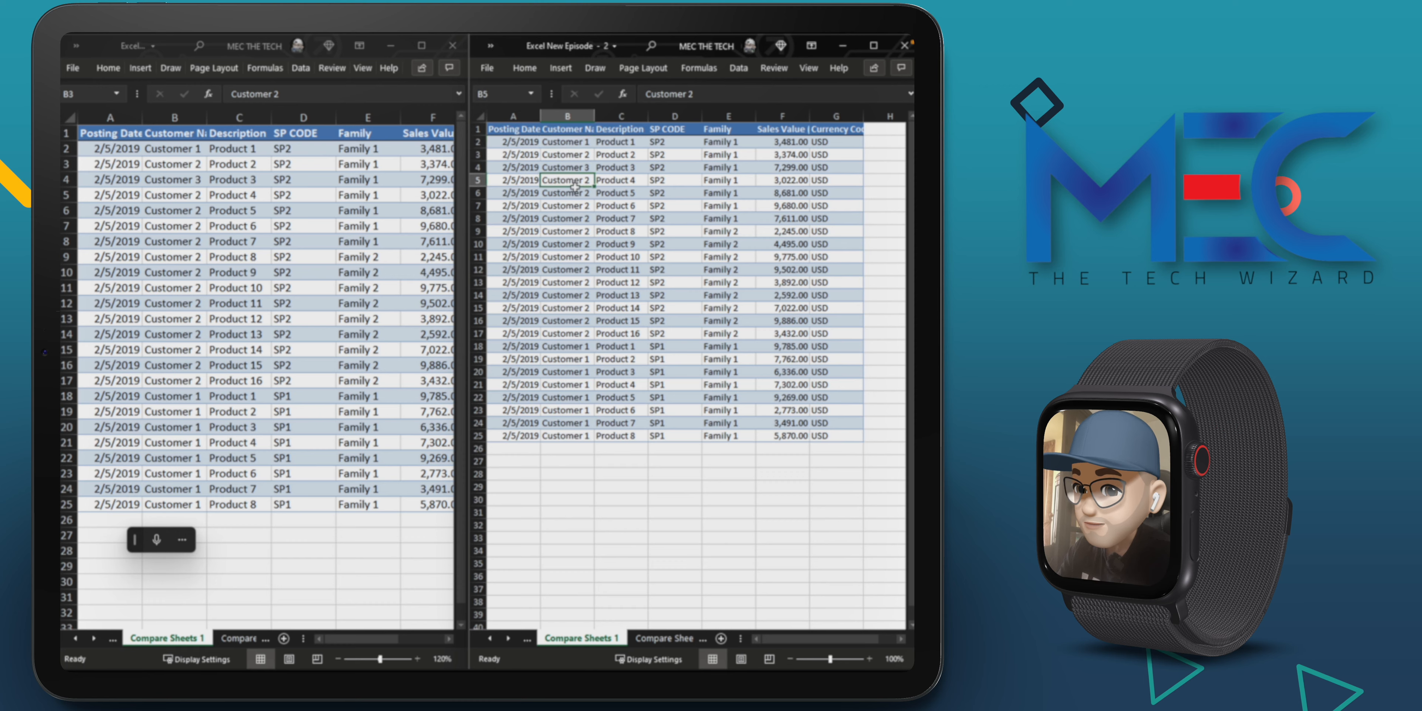
click(158, 180)
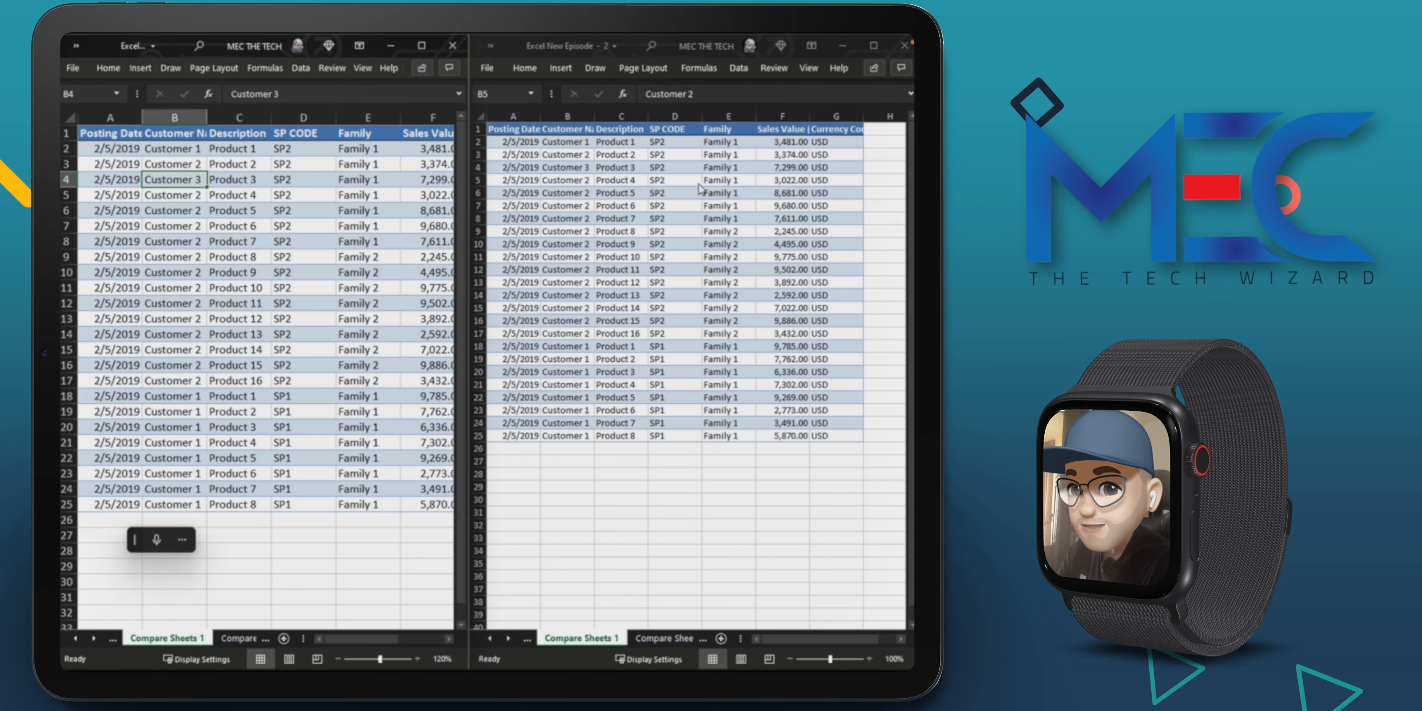
Step: Change the customer in cell B25 to Customer 16 in the first workbook window
click(165, 508)
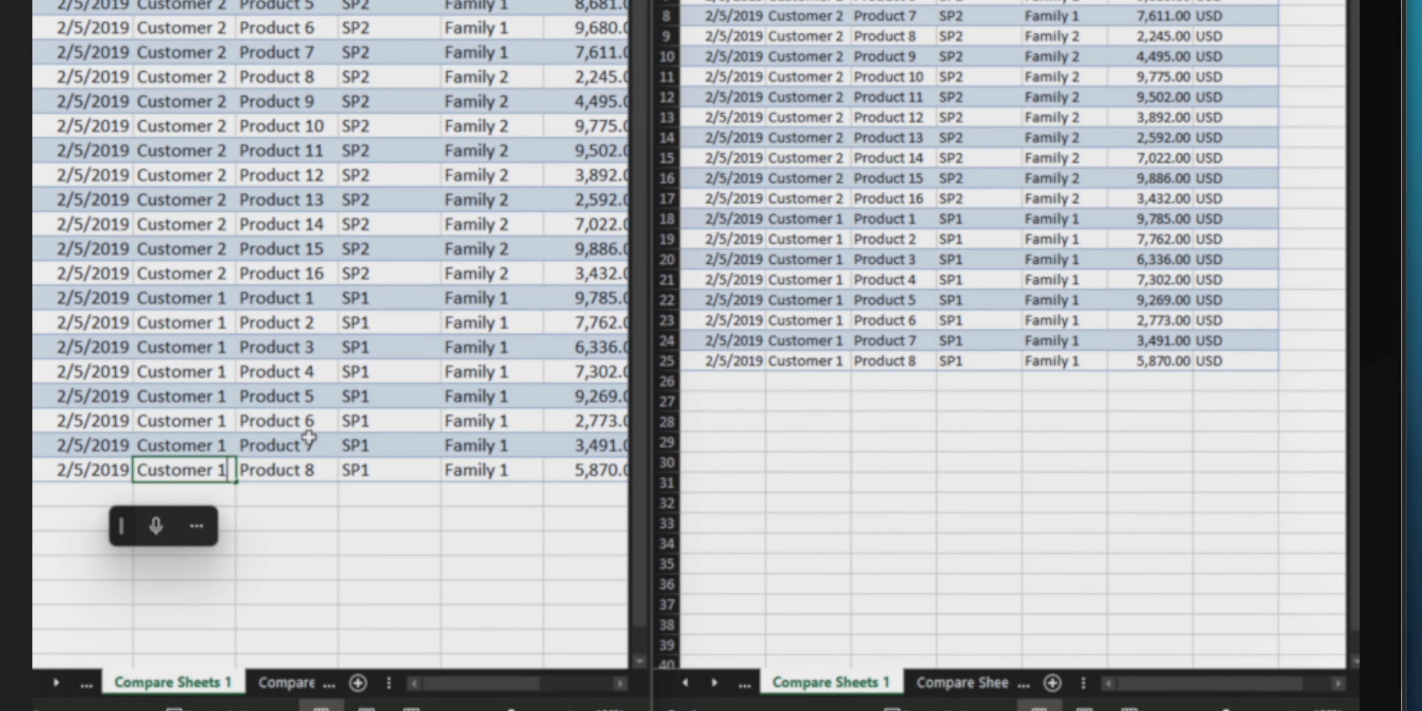
text(Customer 16)
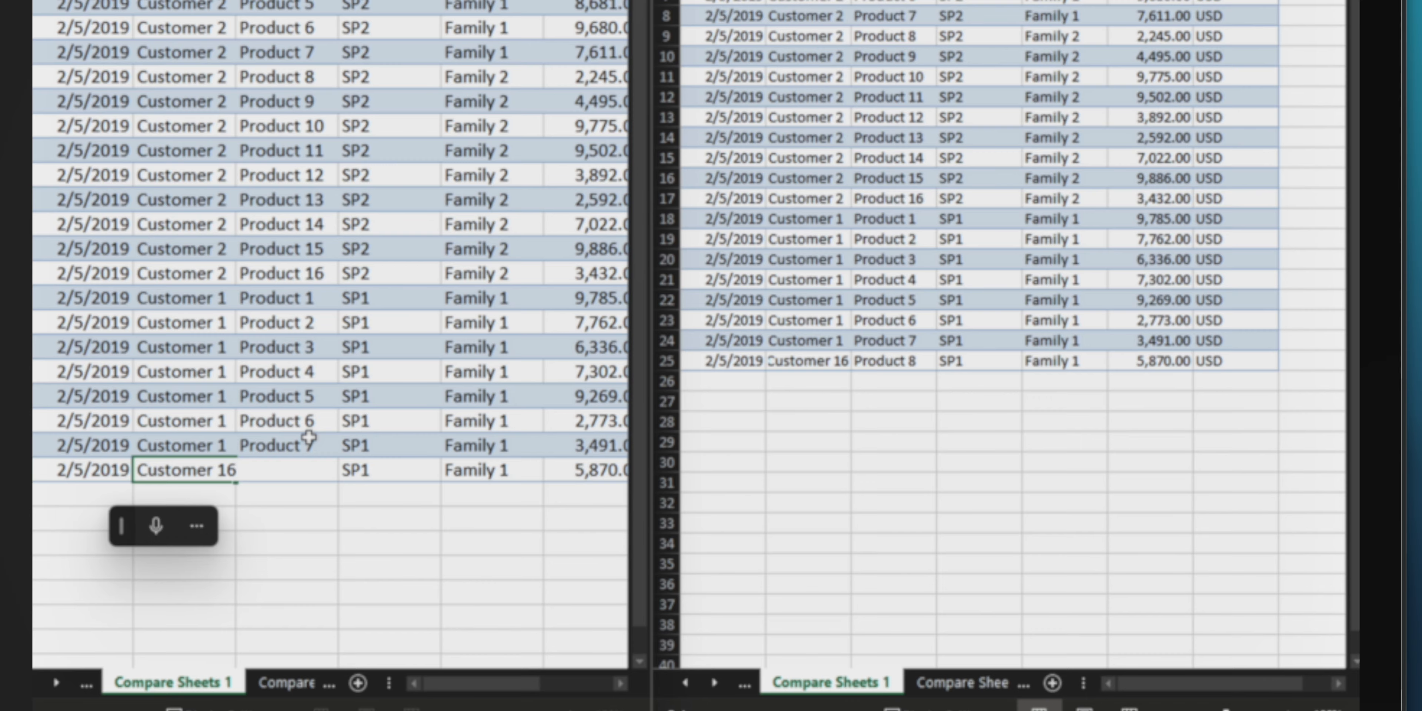
key(Return)
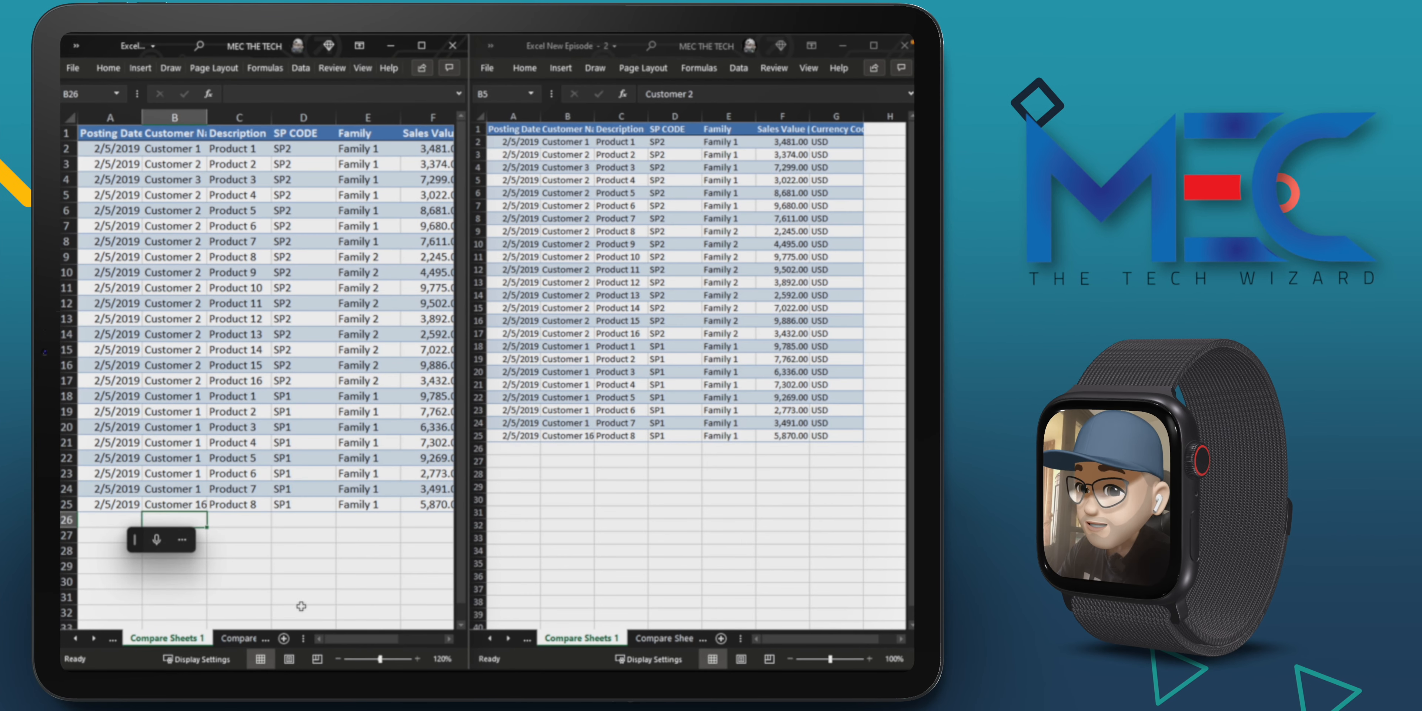
Step: Keep Compare Sheets 1 in the first window, display Compare Sheets 2 in the second window, and select its cell B2
click(232, 639)
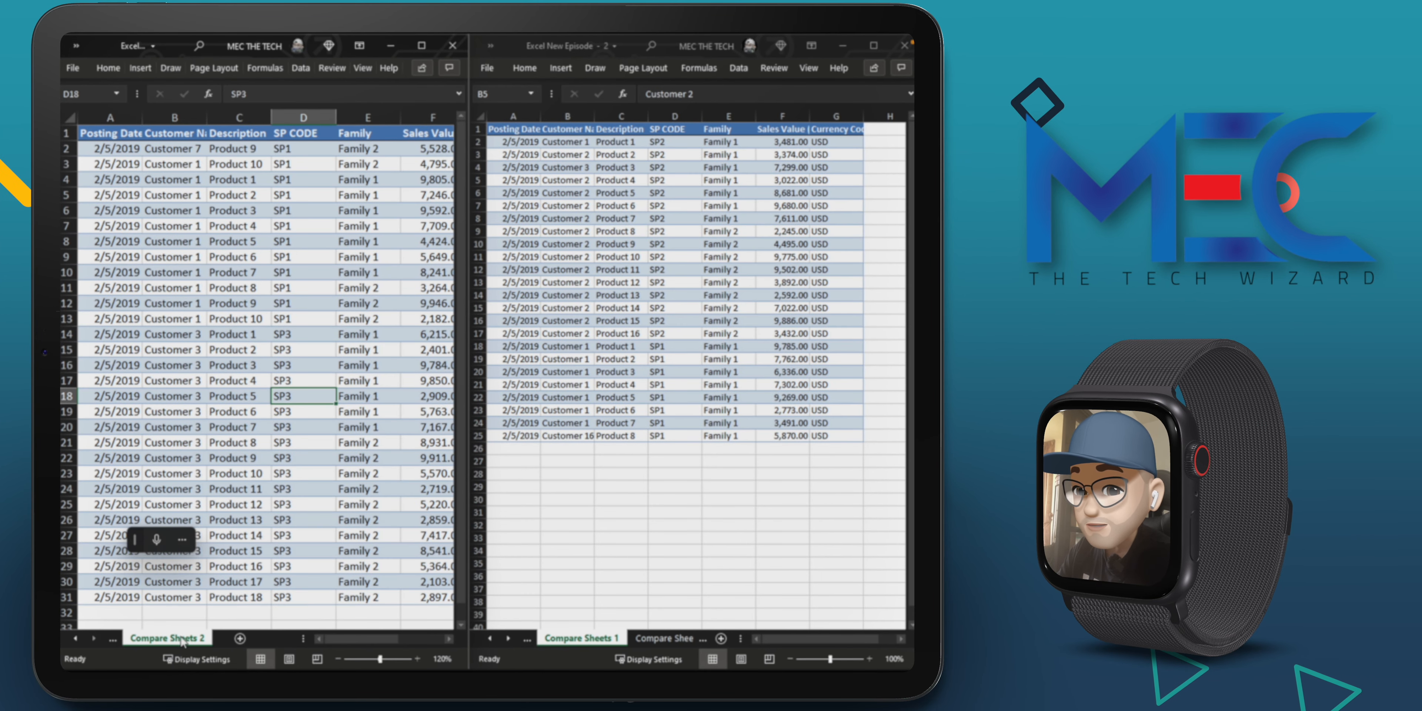
click(112, 640)
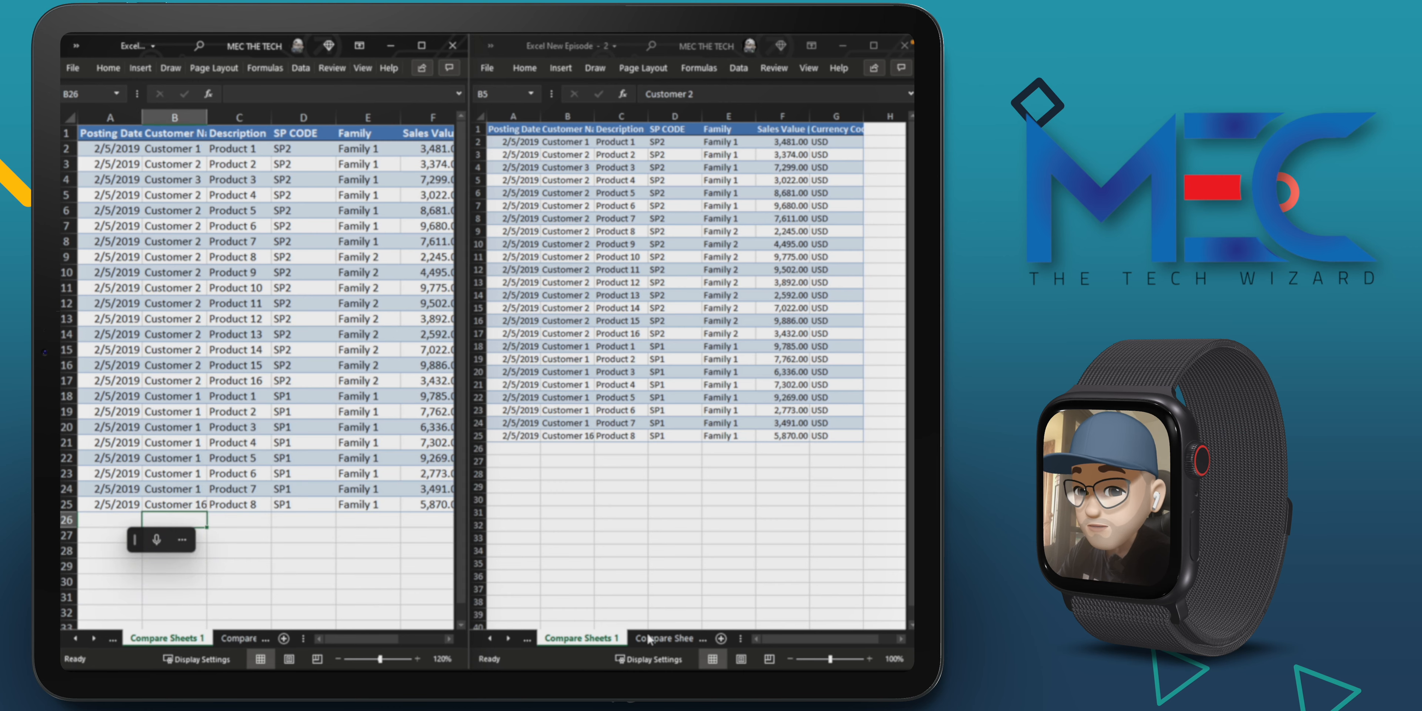
click(665, 639)
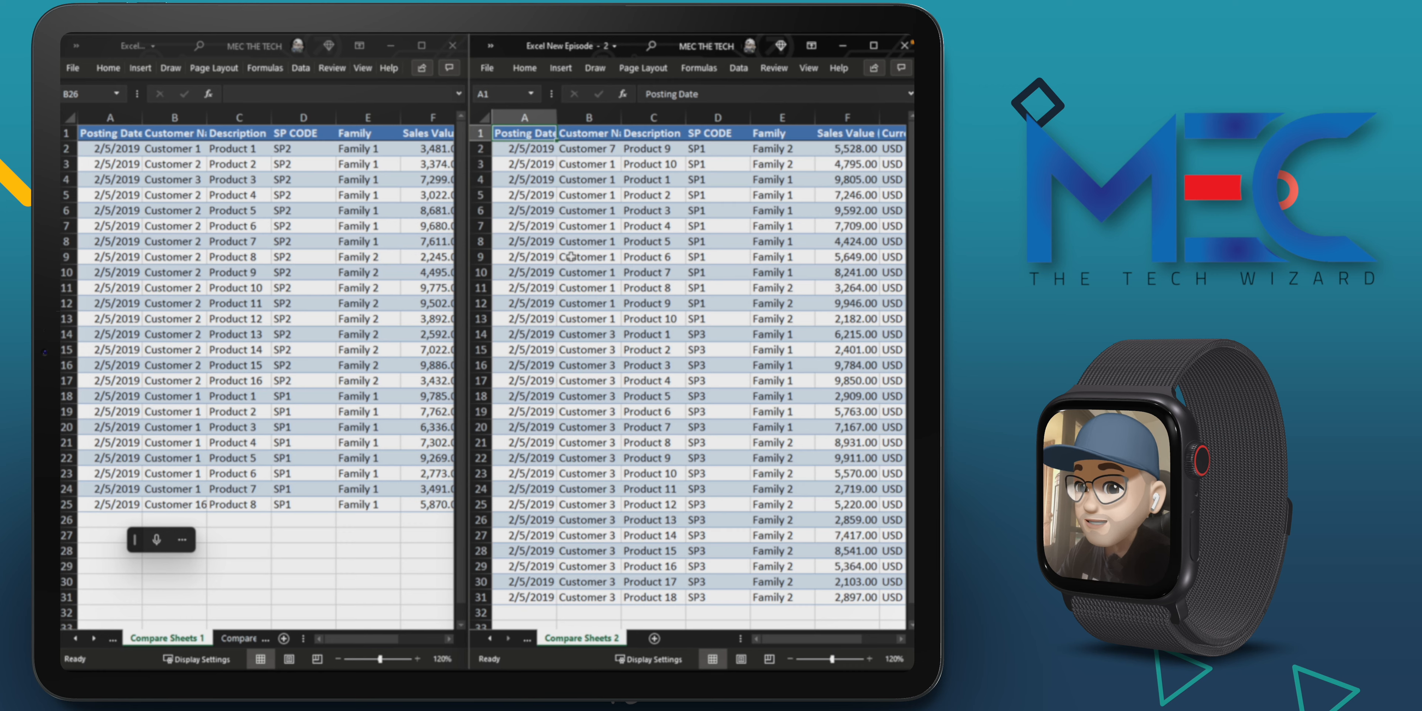
click(598, 152)
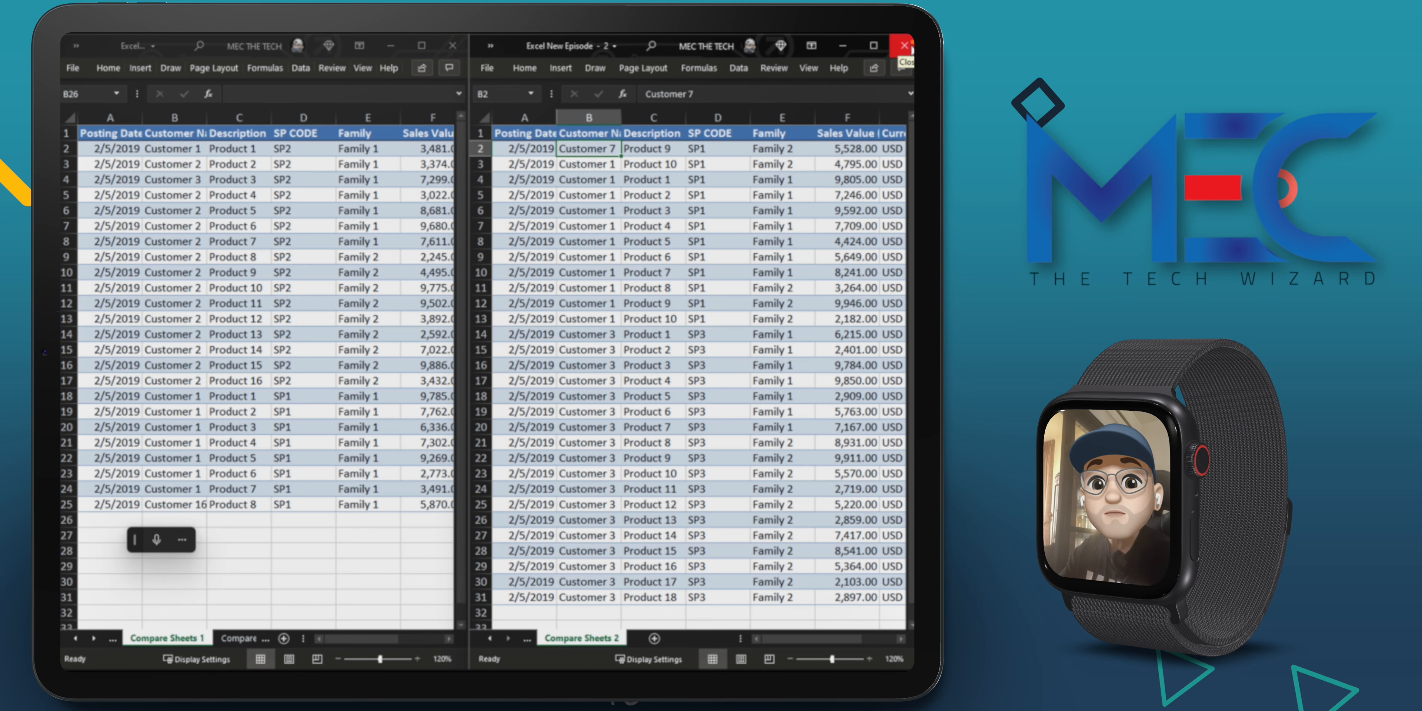
Step: Set the family of Product 3 in cell E4 to Family 2 in the first window's Compare Sheets 1 worksheet
click(246, 181)
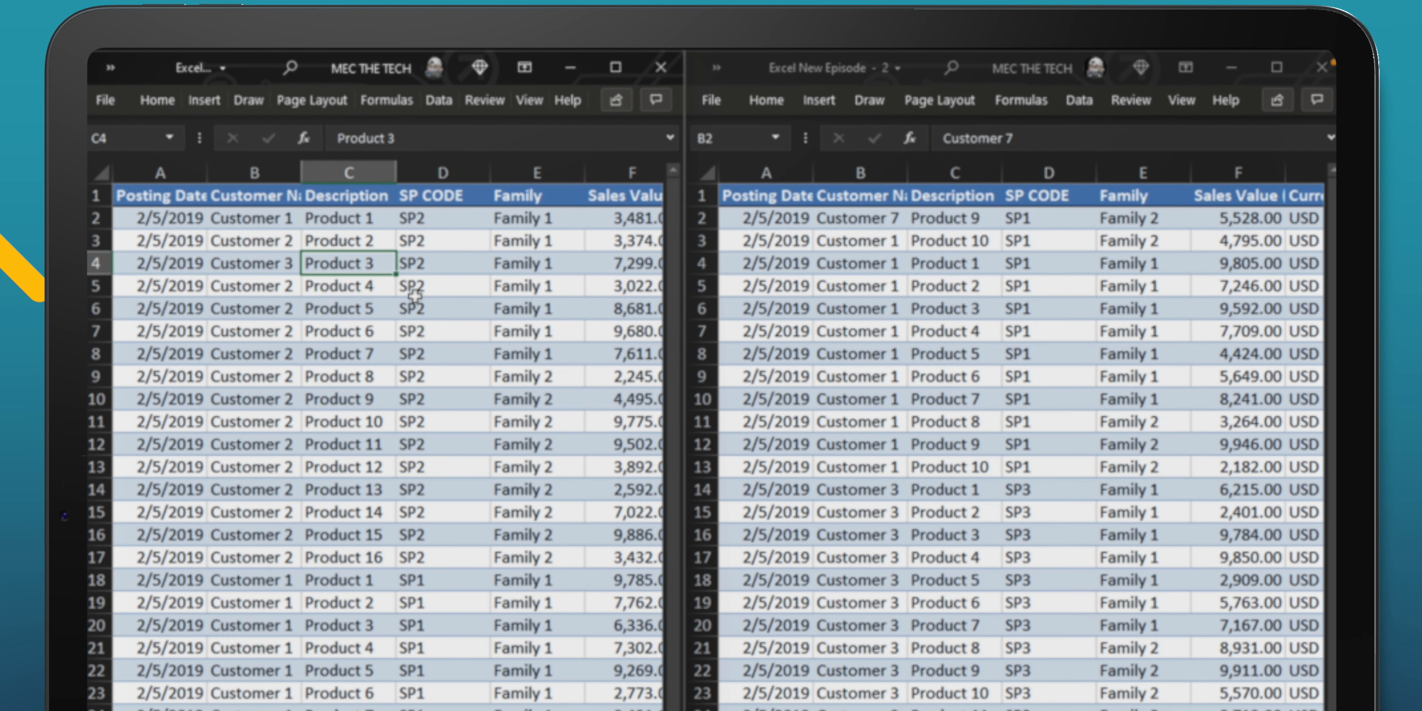
key(Right)
key(Right)
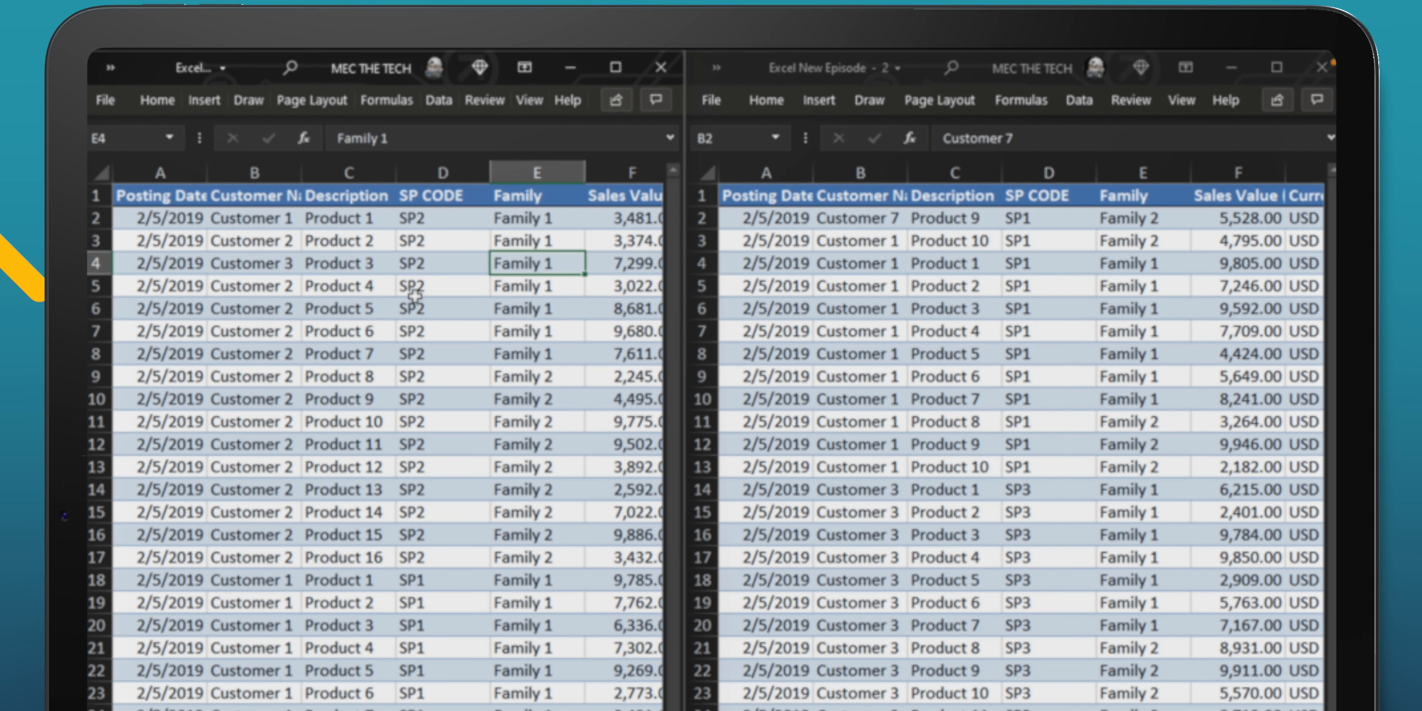
text(Family 2)
key(Return)
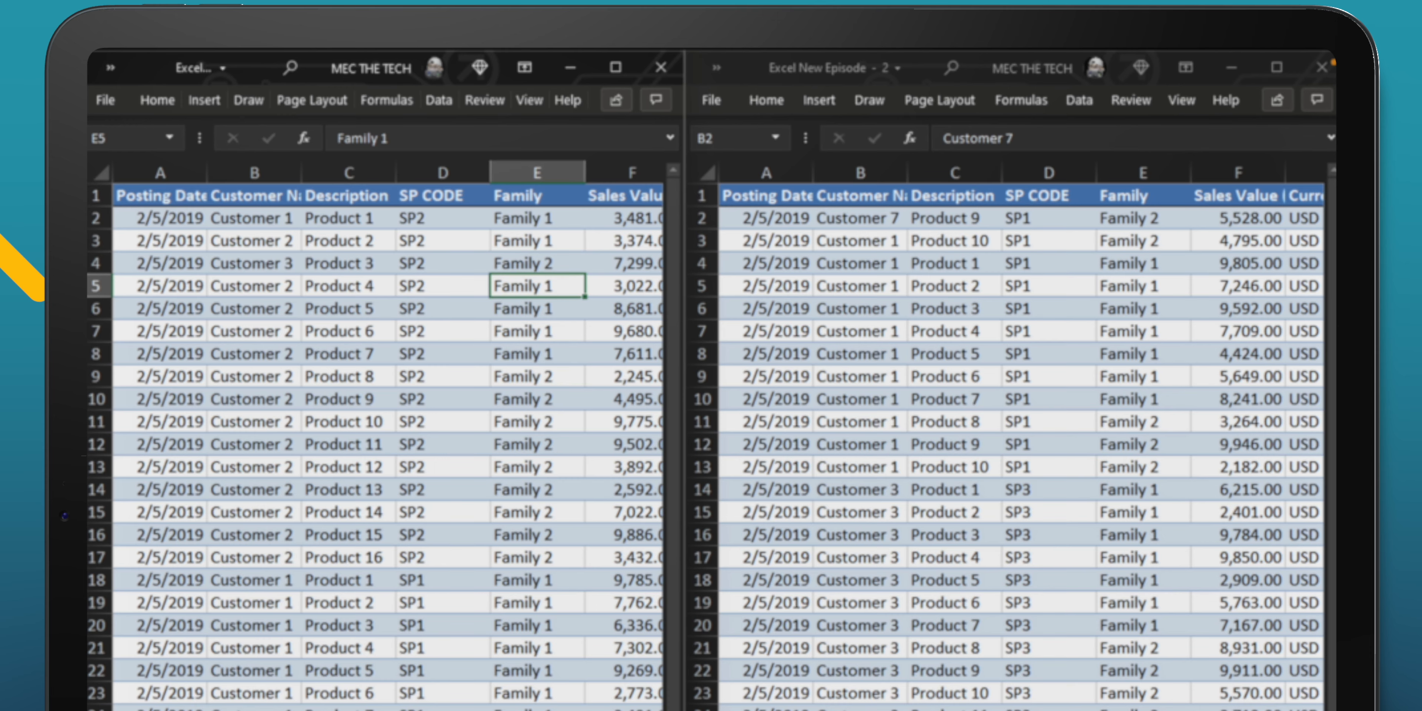
Step: Close the first workbook window and maximize the remaining one
click(443, 467)
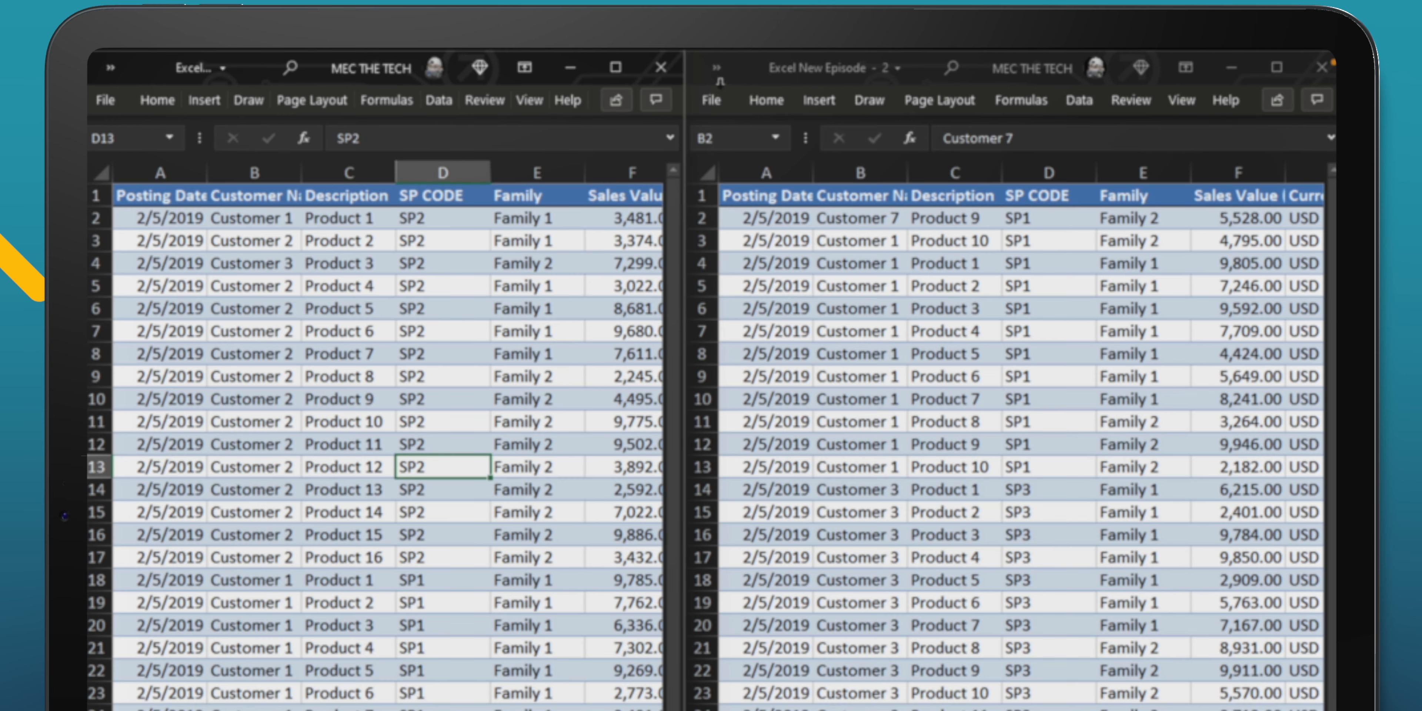
click(660, 67)
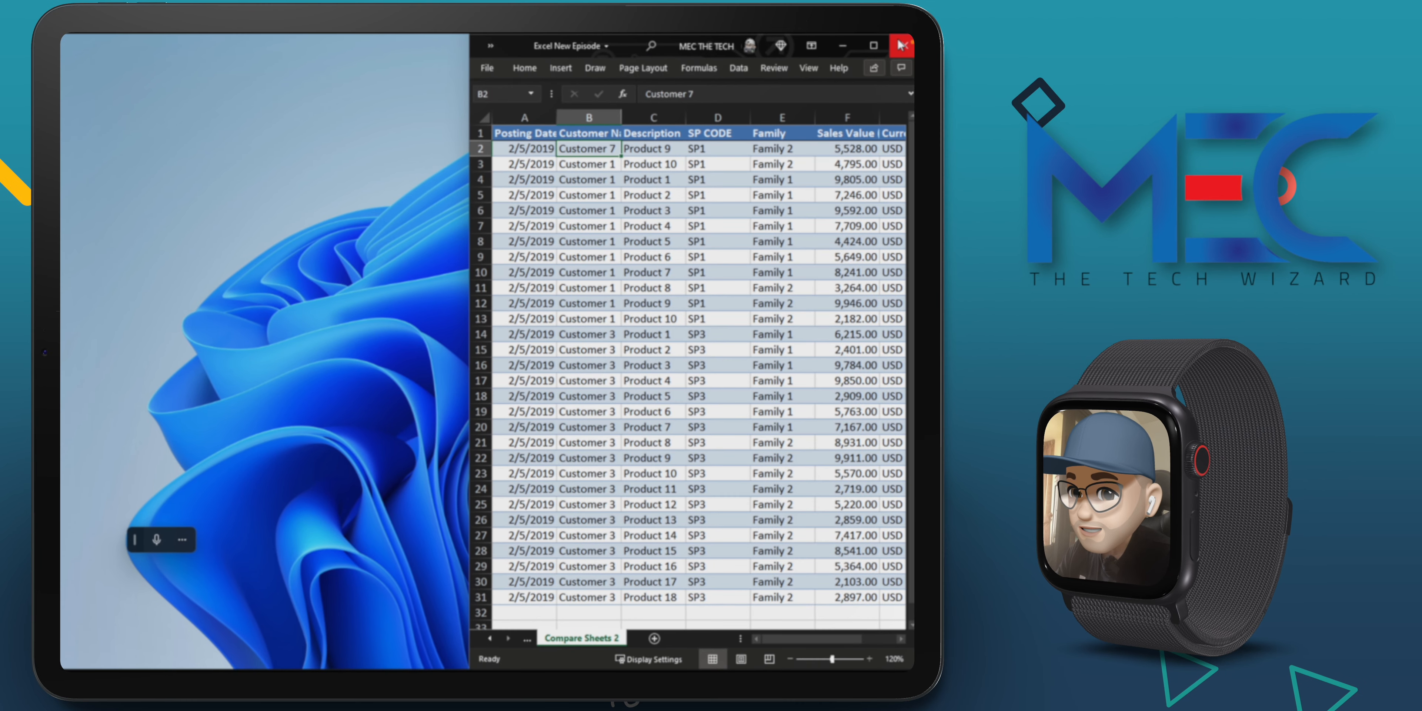
click(916, 47)
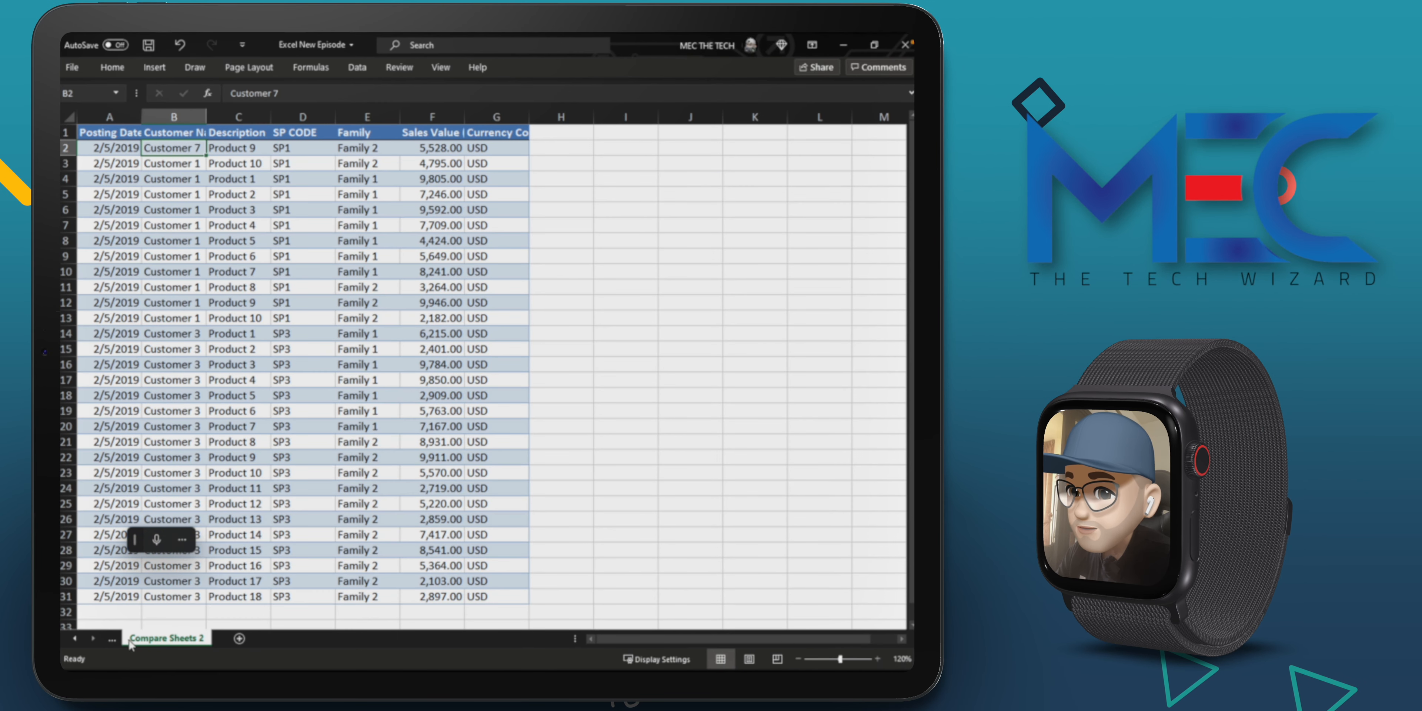
Step: Display the Compare Sheets 1 worksheet to check the edits in row 4, and set its zoom to 160% with cell A1 selected
click(113, 639)
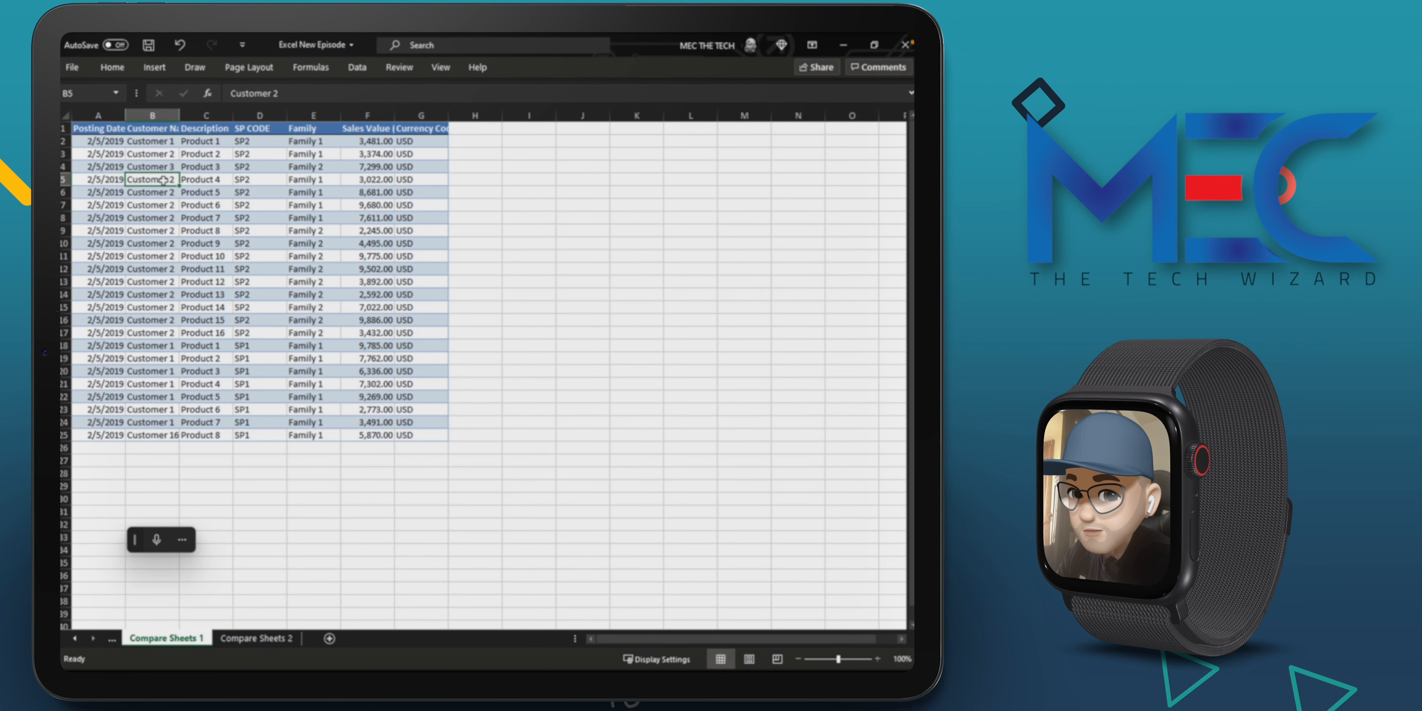
click(215, 168)
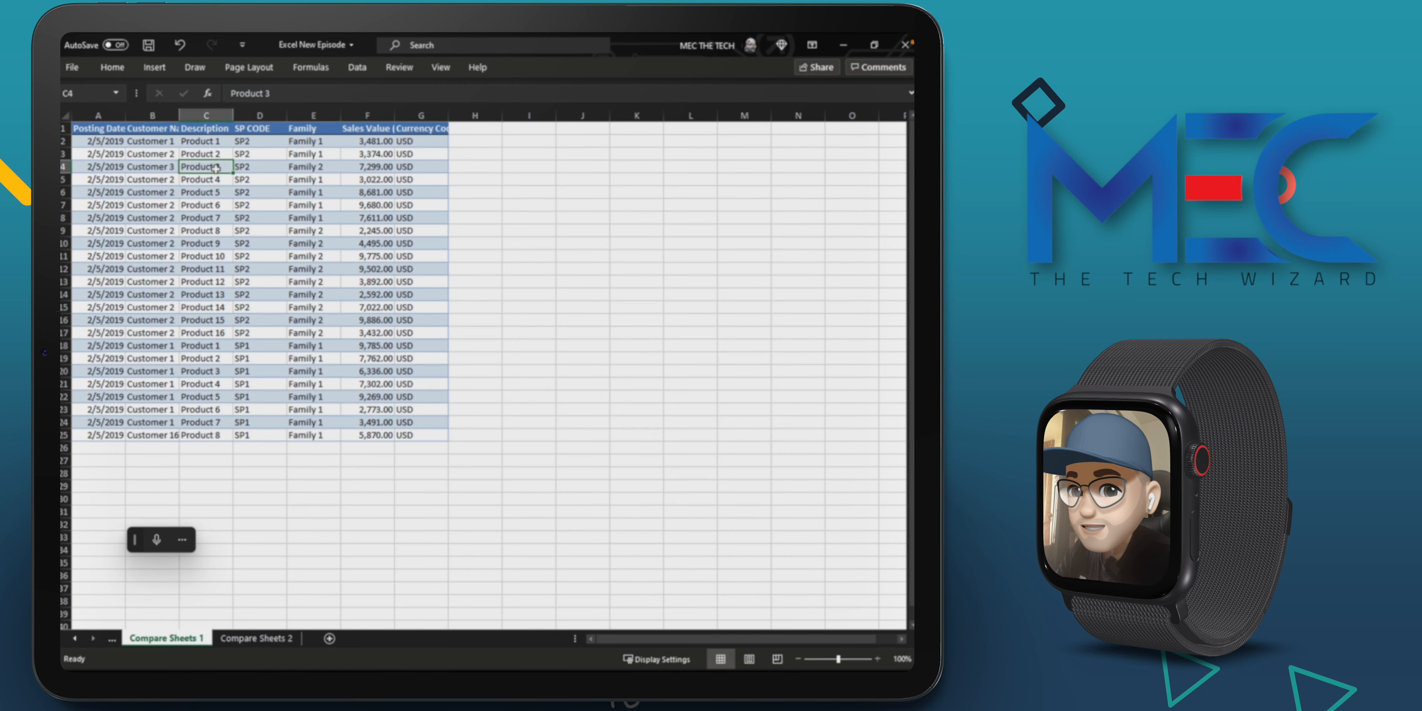
click(322, 171)
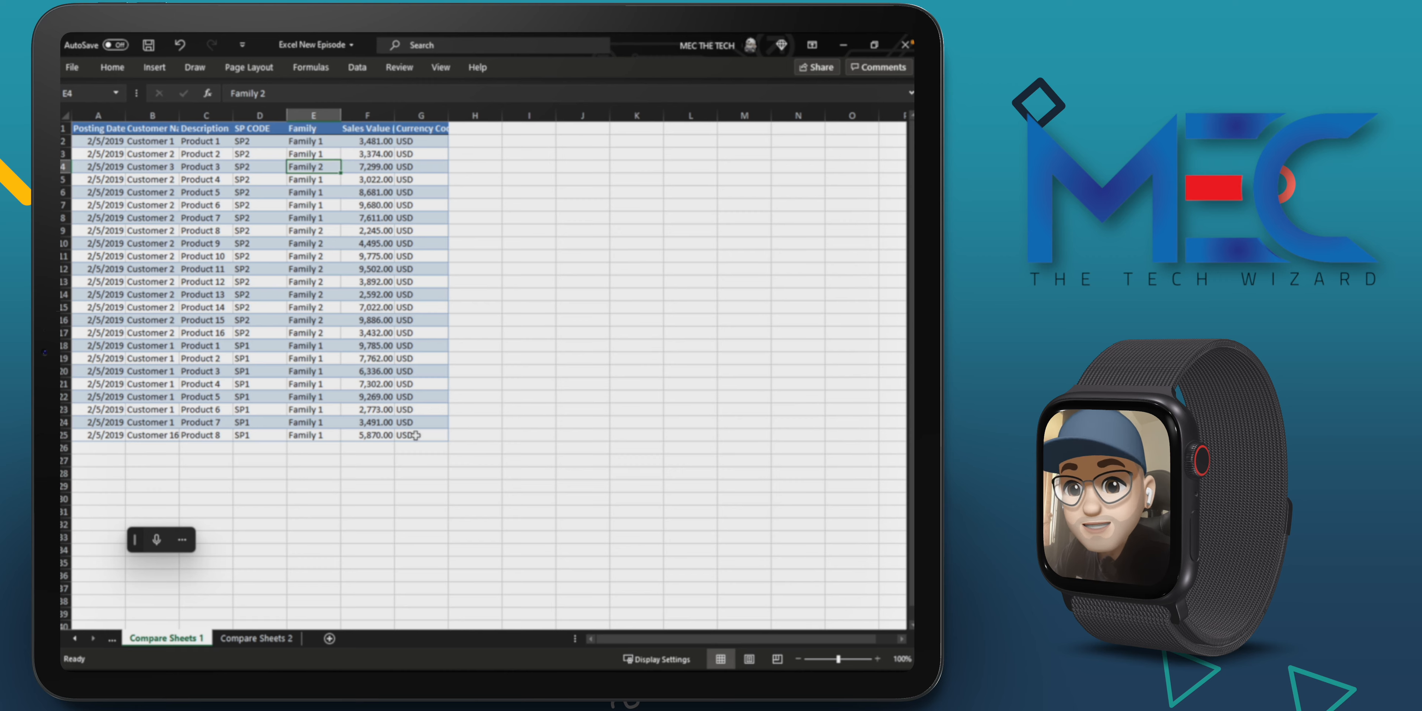
drag(838, 660, 845, 660)
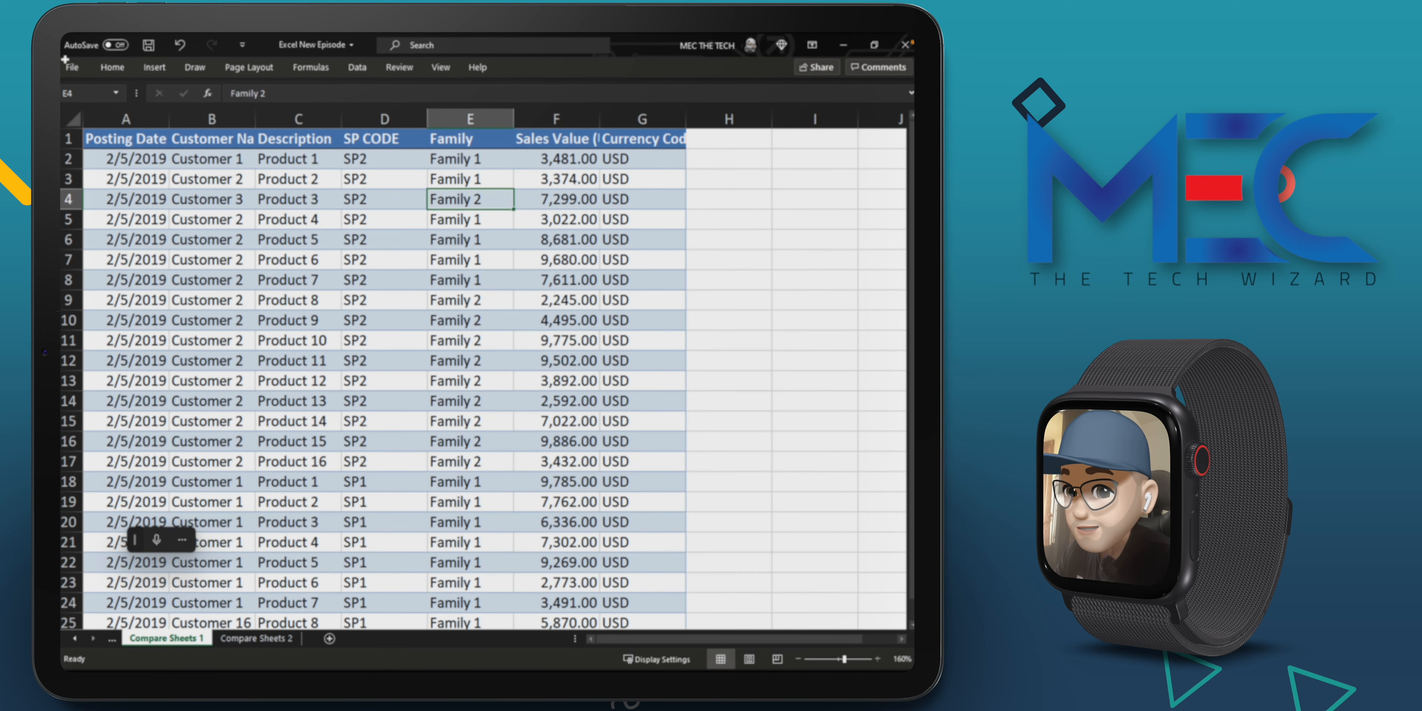
click(150, 143)
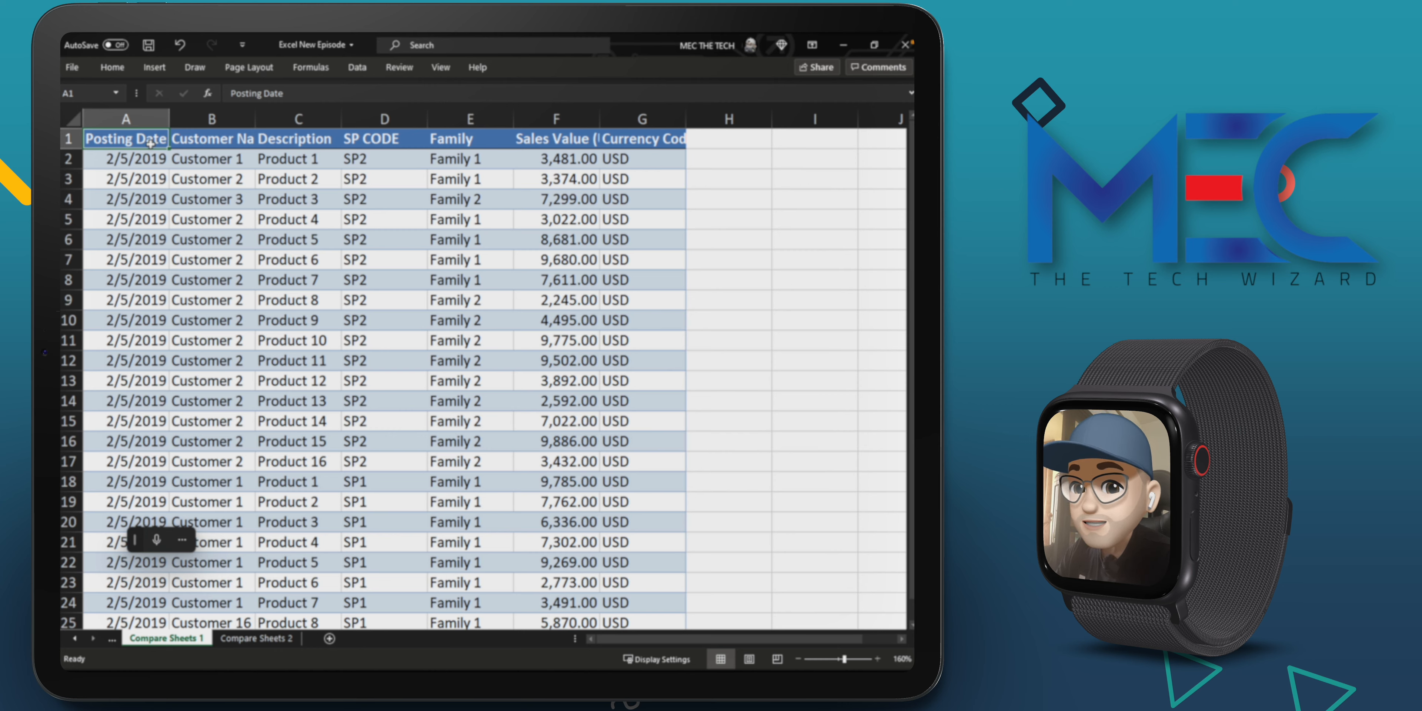